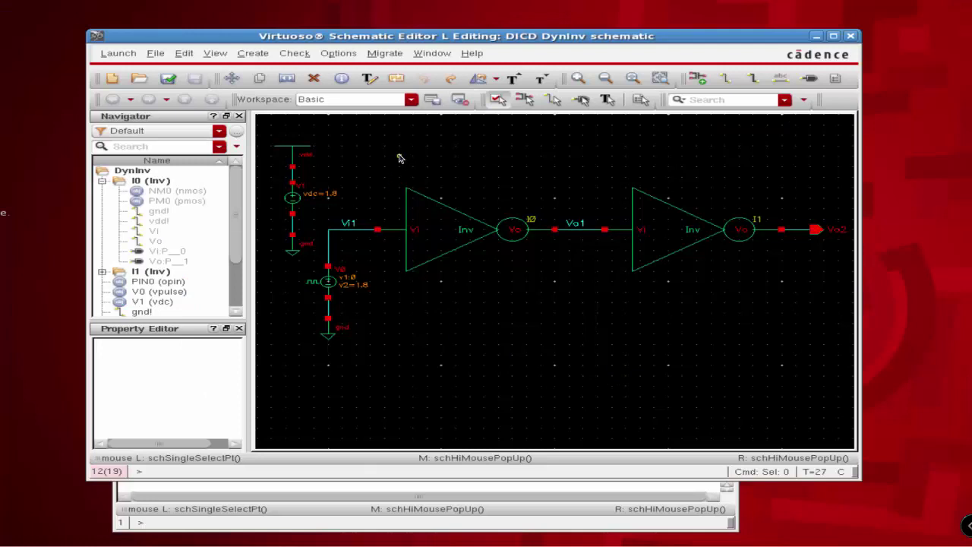
Descend into the schematic of the first inverter, I0, opening it for edit in a new tab.
click(439, 244)
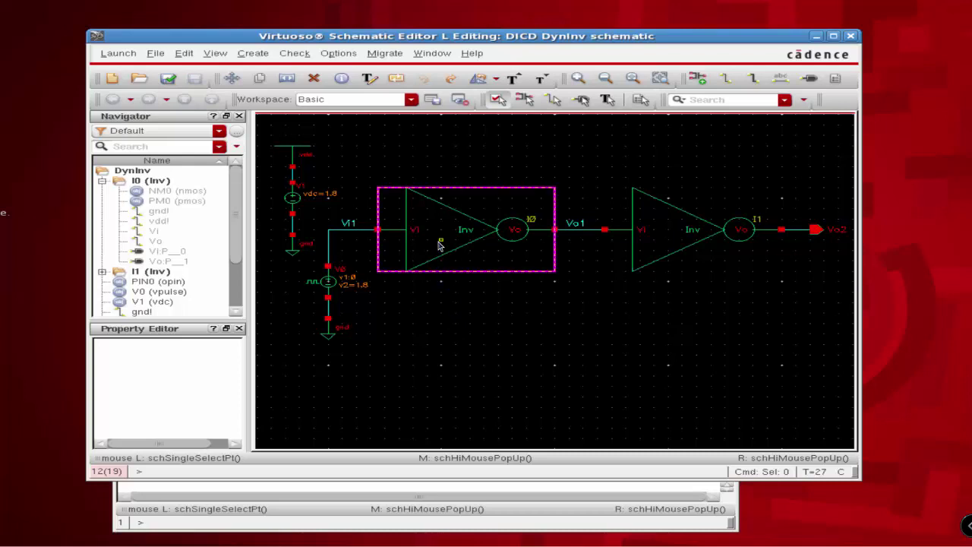
right_click(438, 244)
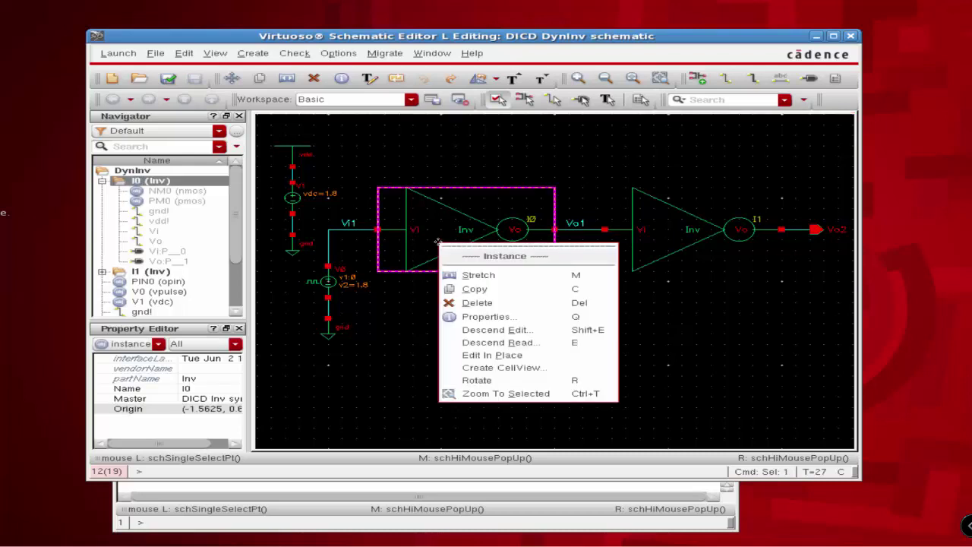
click(490, 343)
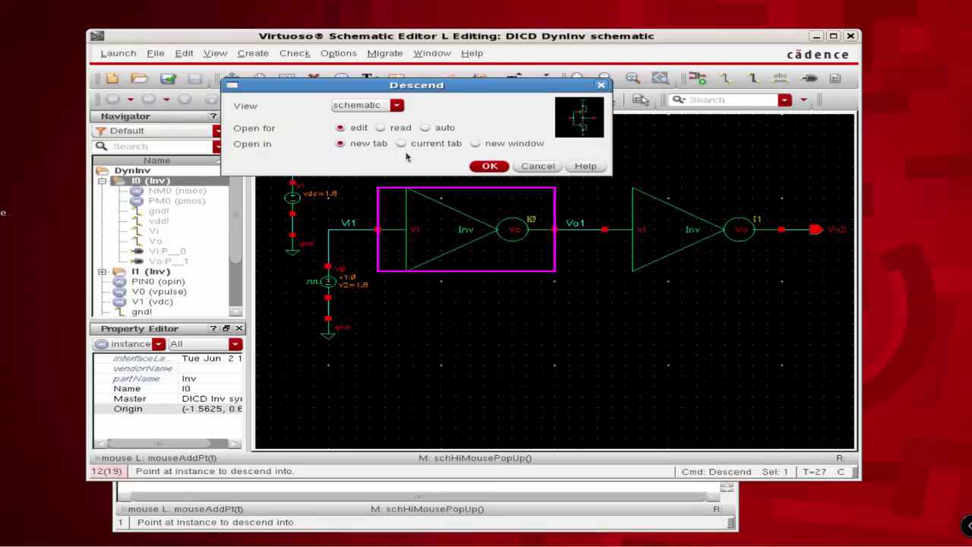
click(488, 166)
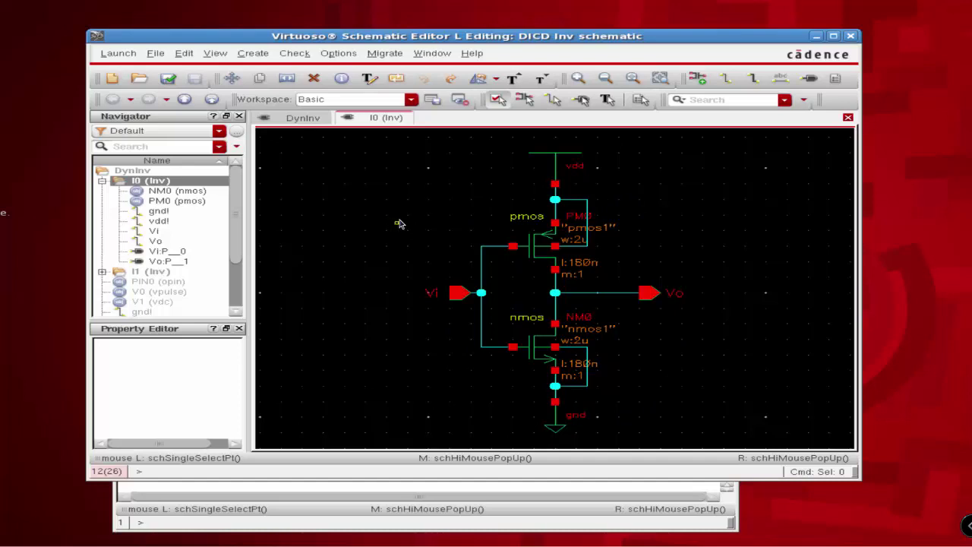
Set the PMOS transistor's total width to the variable Wp, then check and save the inverter schematic.
click(531, 245)
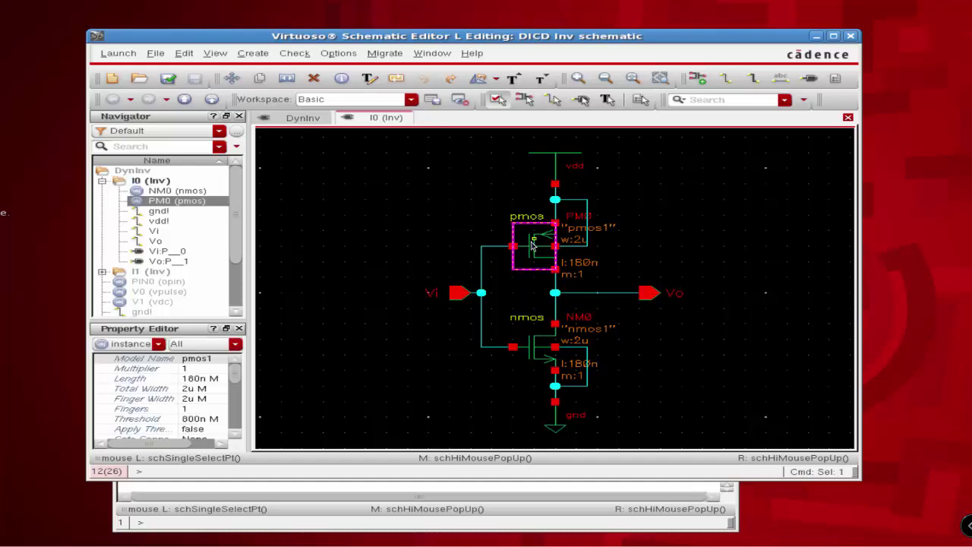
right_click(533, 244)
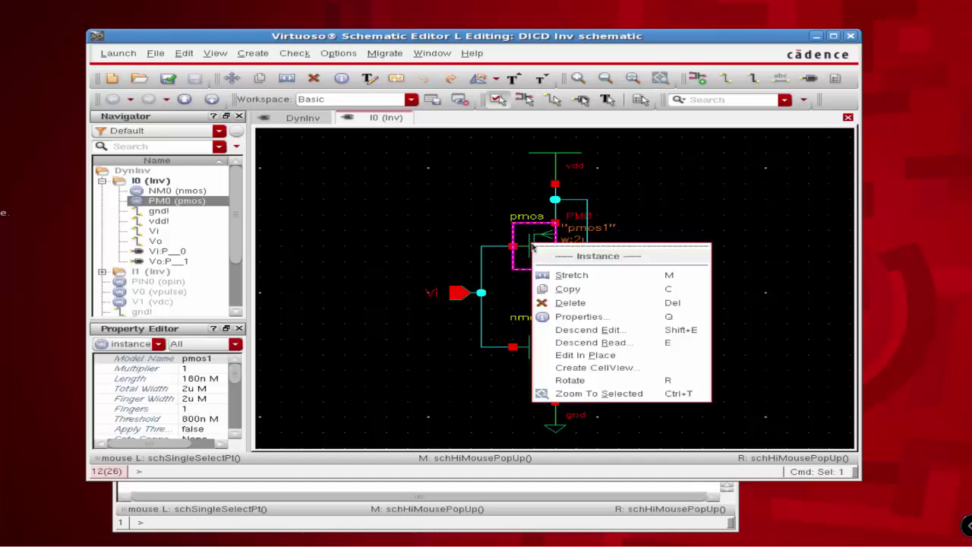
click(569, 319)
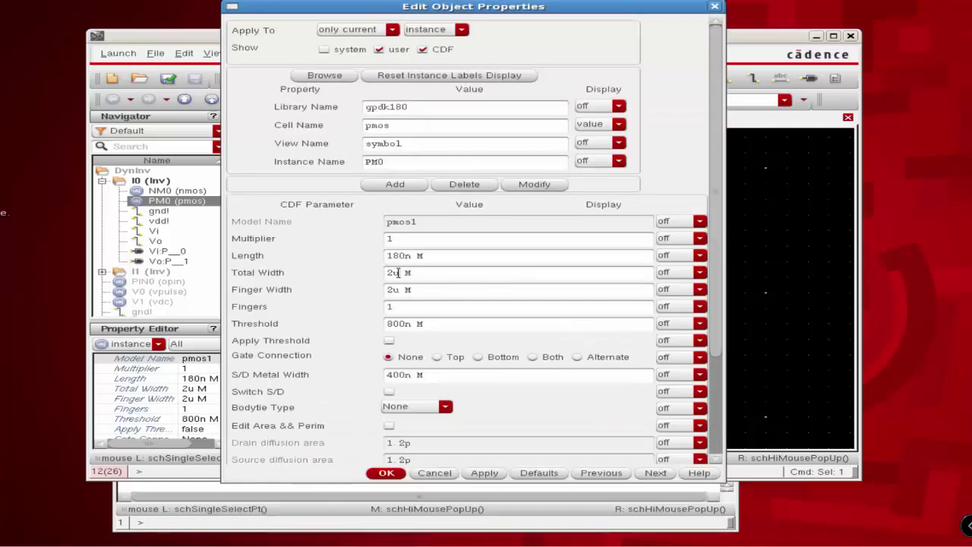
drag(400, 272, 373, 272)
text(Wp)
click(385, 474)
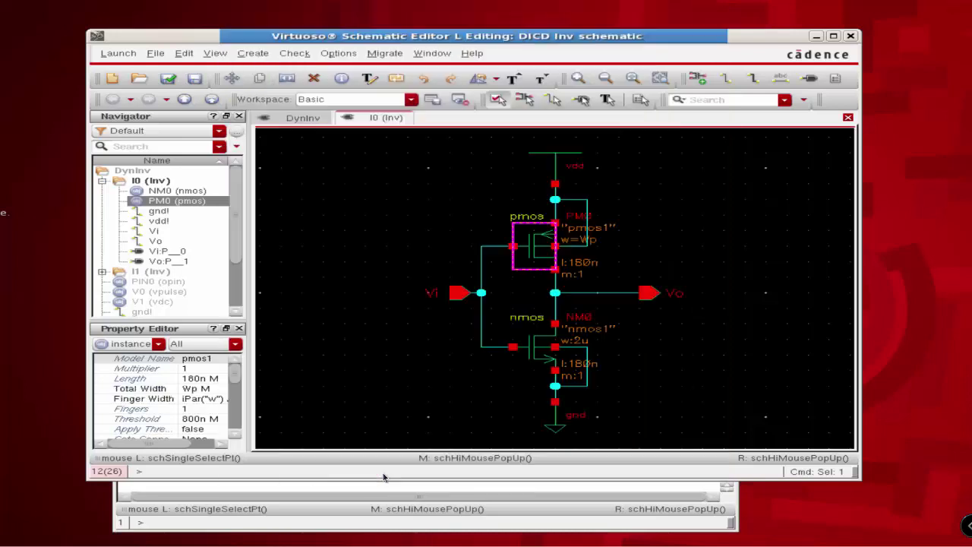
click(167, 76)
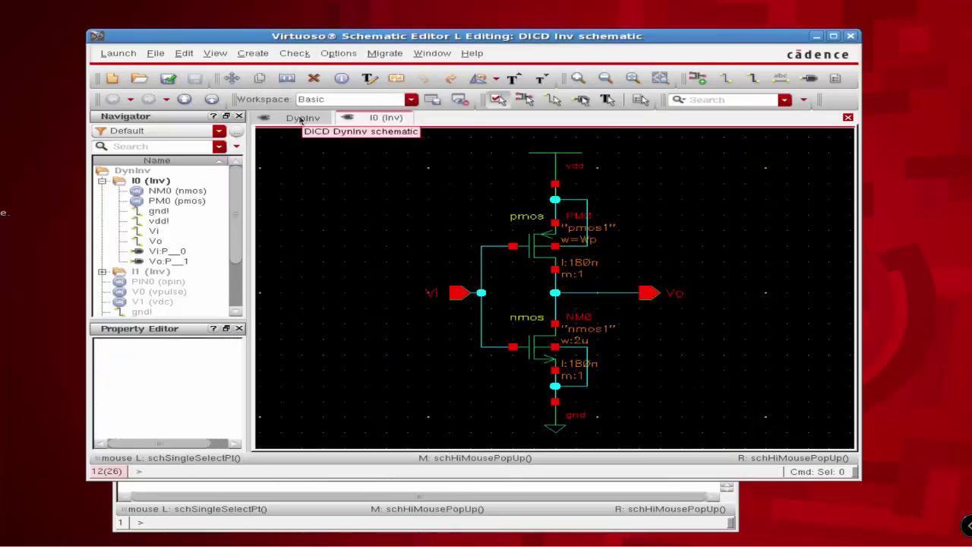
Return to the DynInv schematic and launch ADE L for it.
click(300, 120)
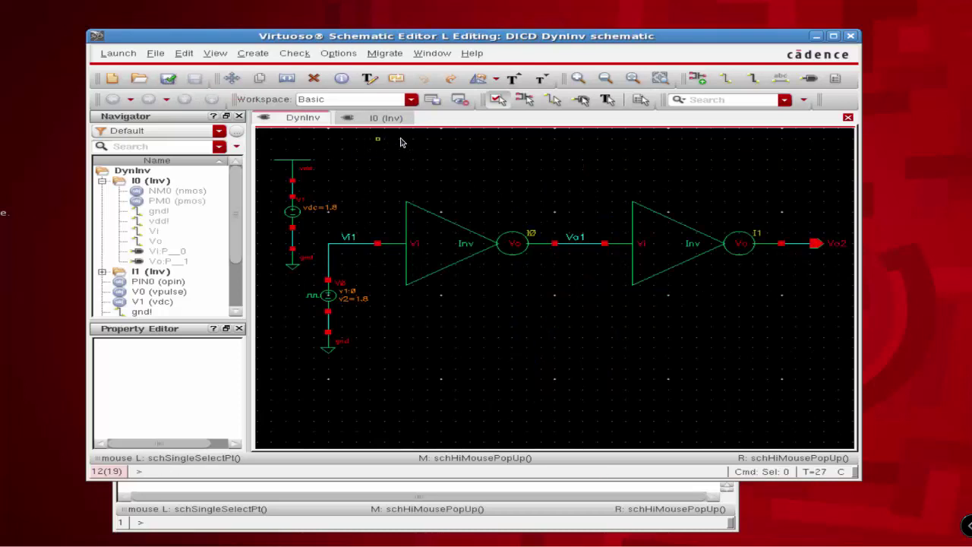
click(118, 55)
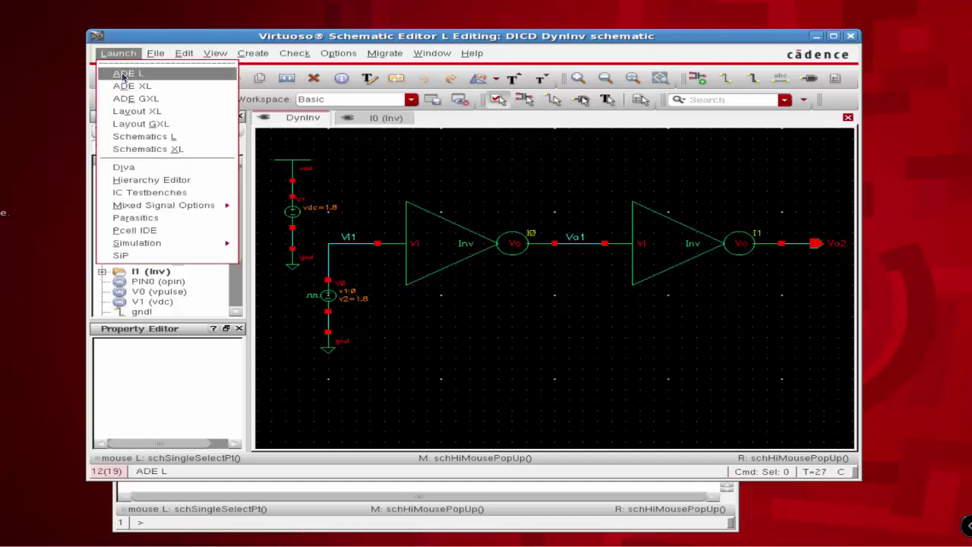
click(123, 73)
drag(112, 193, 364, 89)
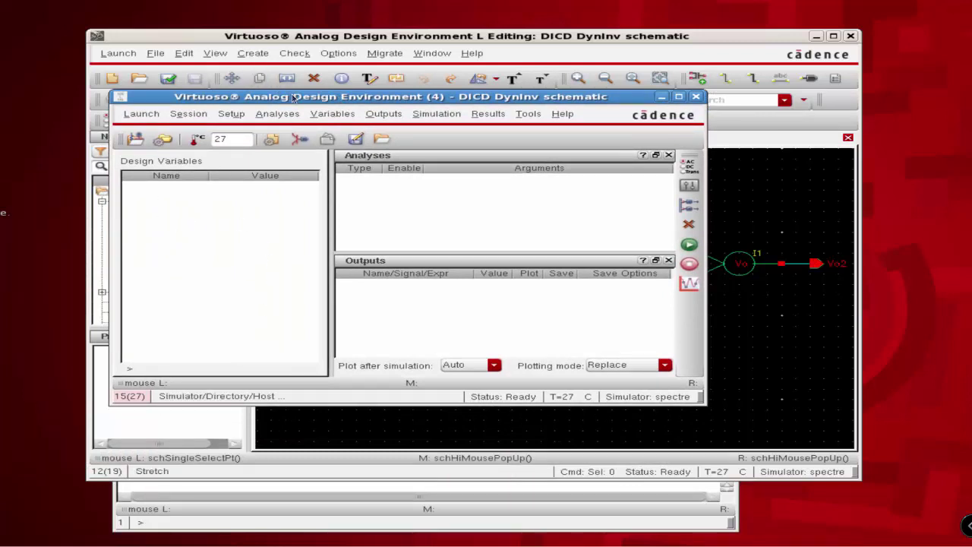
Copy the design variables from the cellview and set Wp to 2u.
click(335, 115)
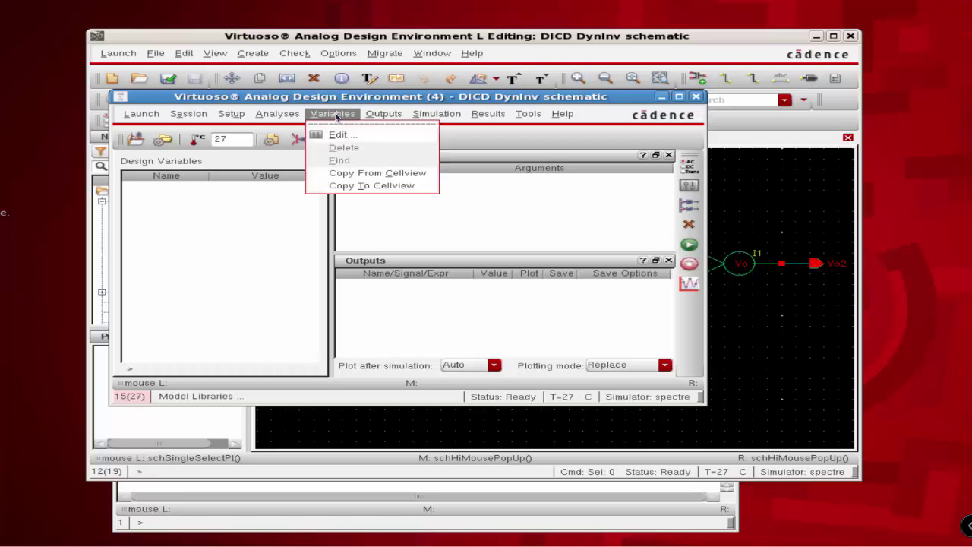
click(350, 176)
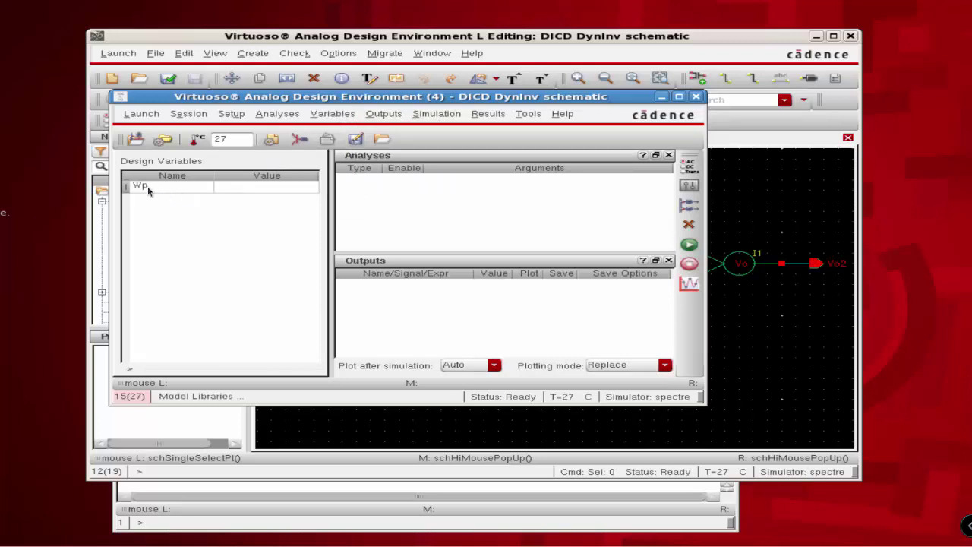
double_click(237, 192)
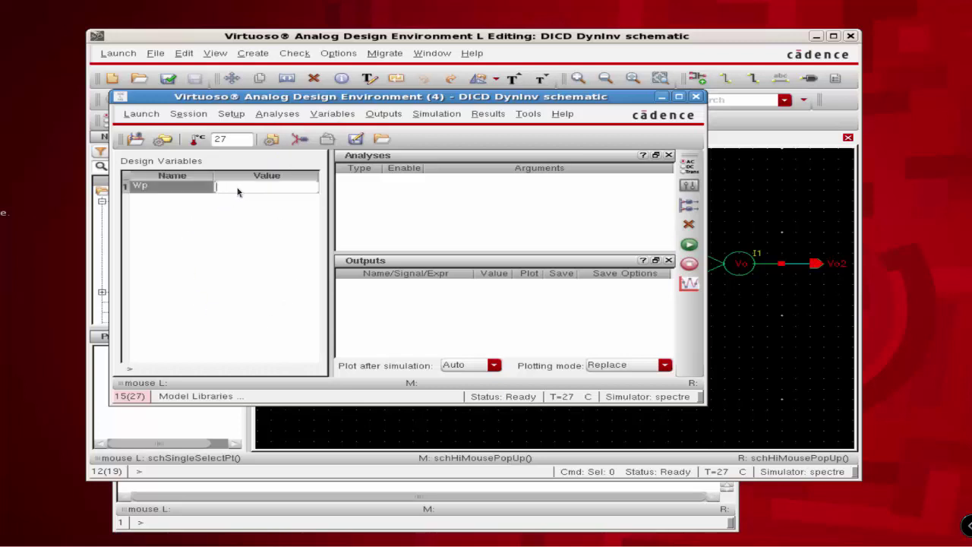
text(2u)
key(Return)
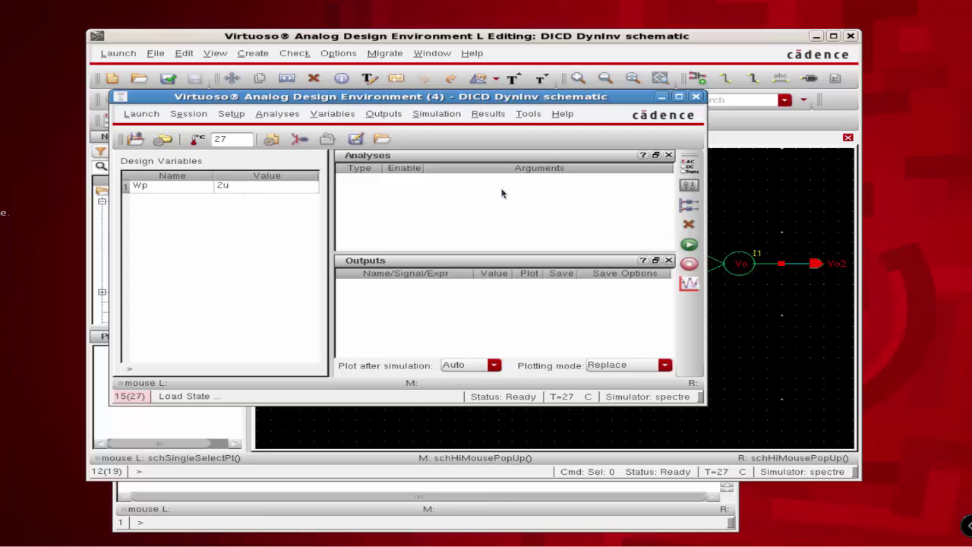
Add a transient analysis with a 60n stop time and moderate accuracy, and run the simulation.
click(277, 115)
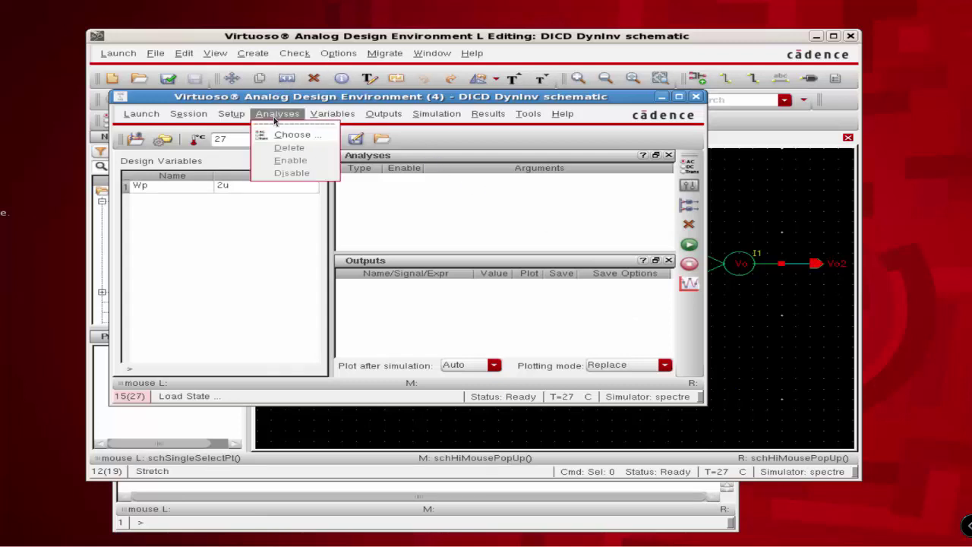
click(283, 135)
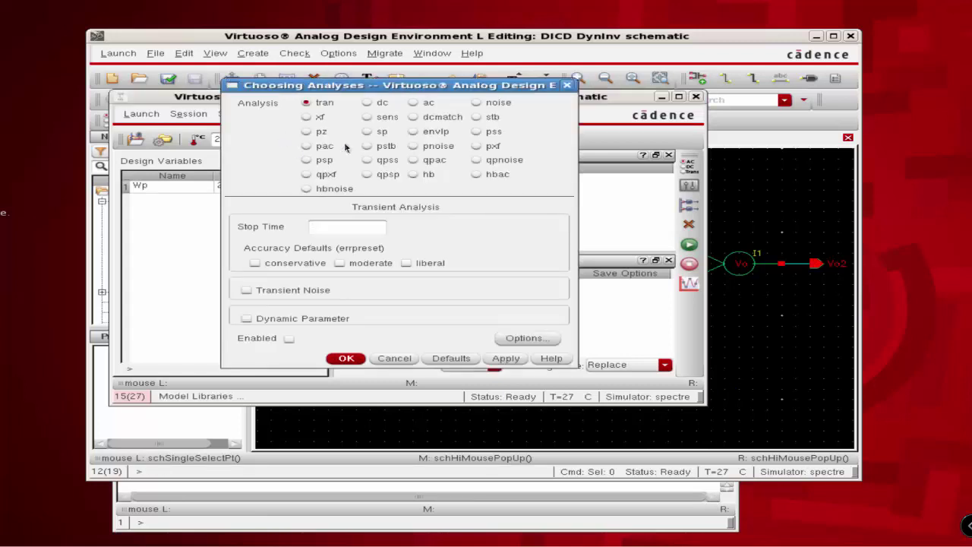
text(60n)
click(339, 263)
click(346, 358)
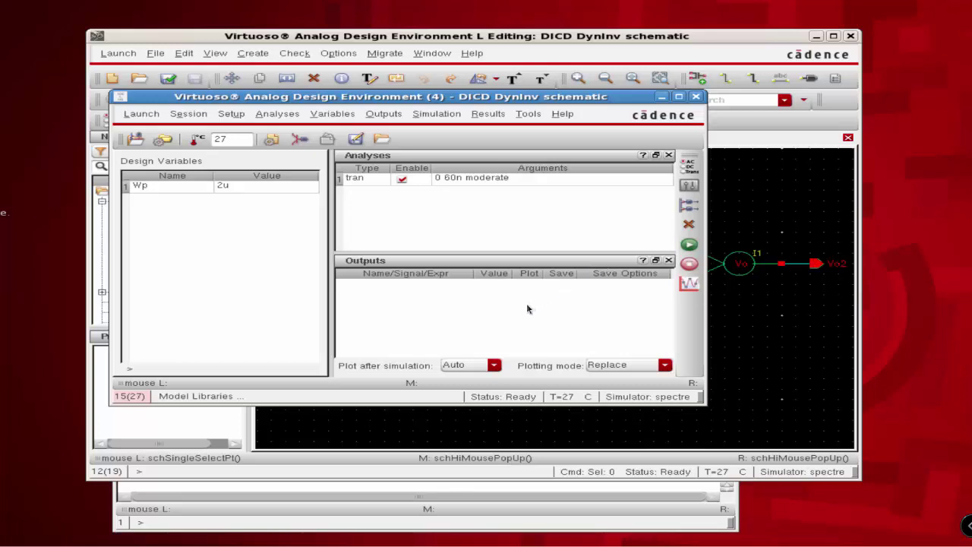
click(686, 247)
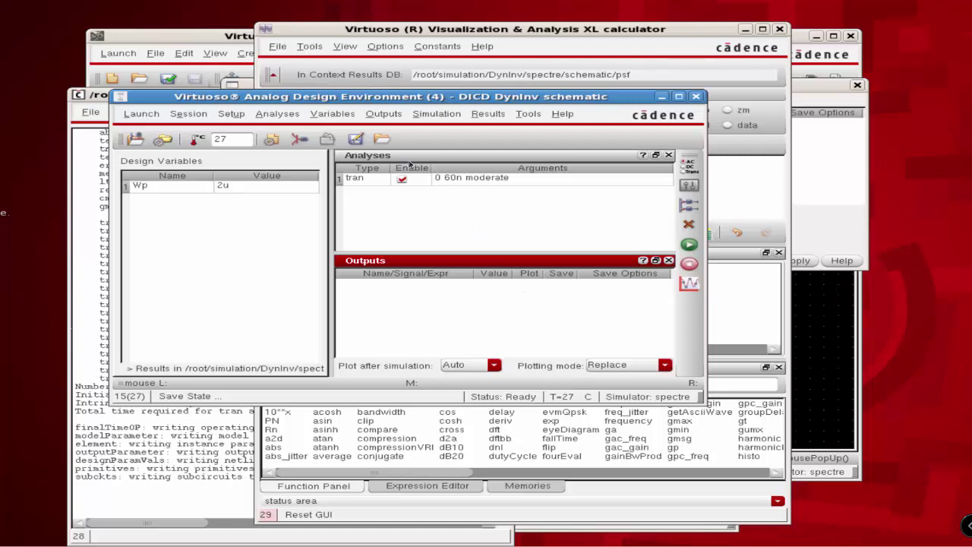
Start a new simulation output named tpdr and open the calculator for its expression.
click(377, 117)
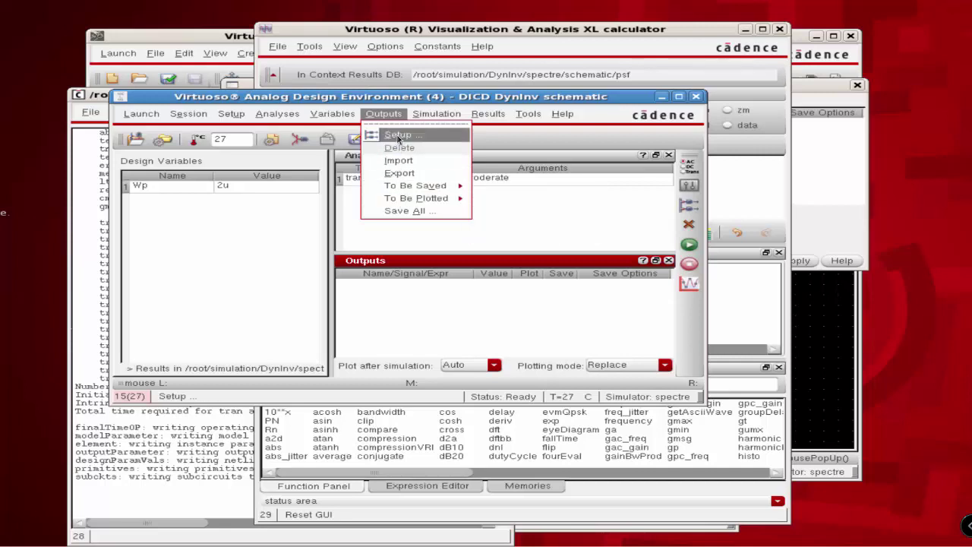
click(398, 137)
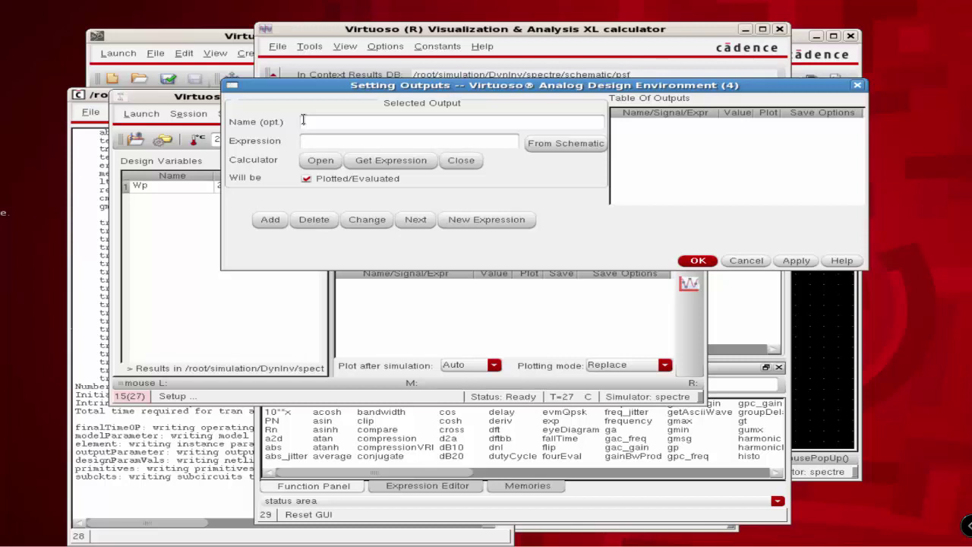
text(tpdr)
click(305, 143)
click(315, 161)
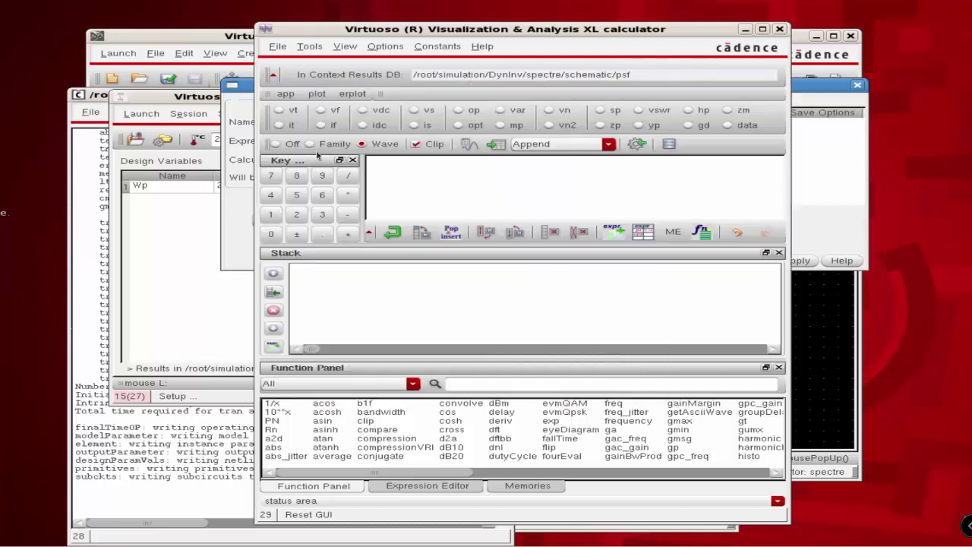
Choose the delay function in the calculator and detach its settings so the signal fields are accessible.
drag(356, 28, 384, 28)
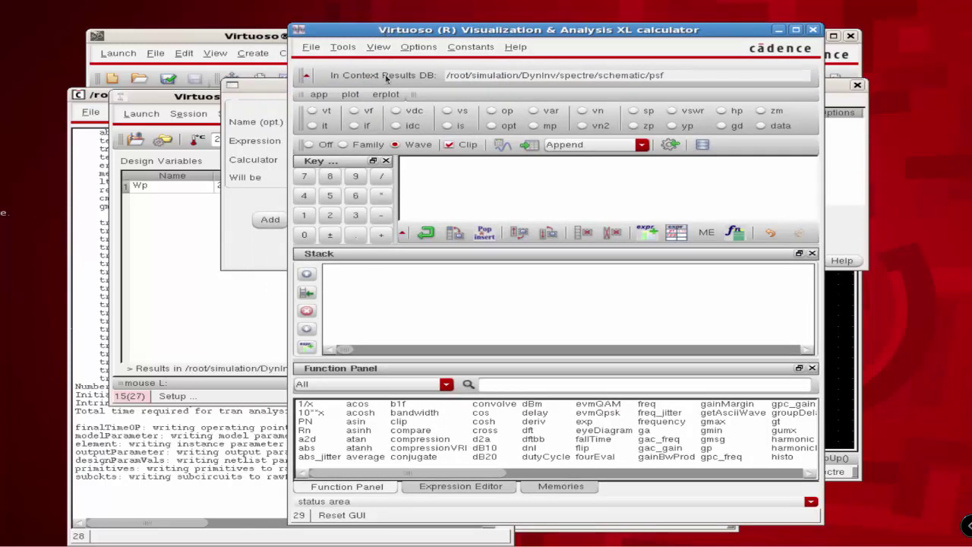
click(541, 414)
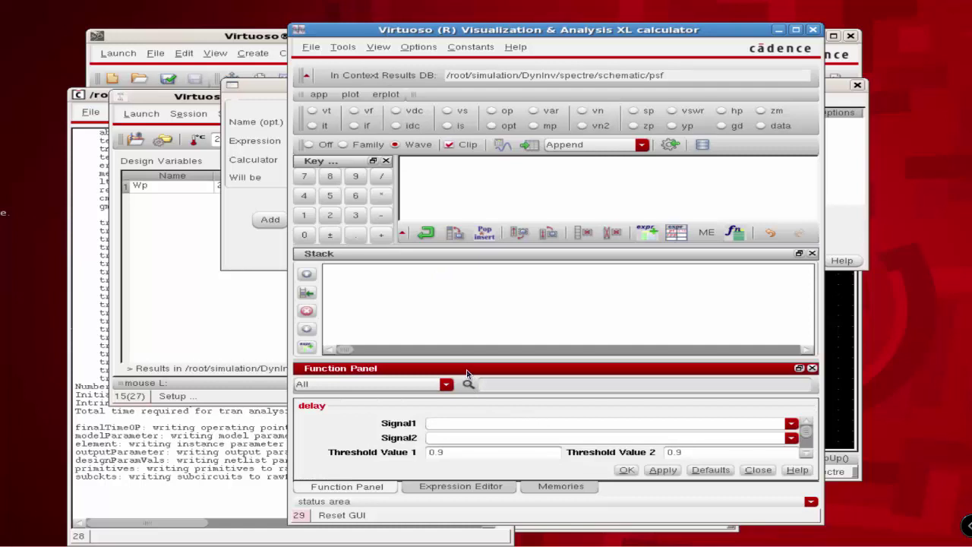
drag(467, 372, 412, 361)
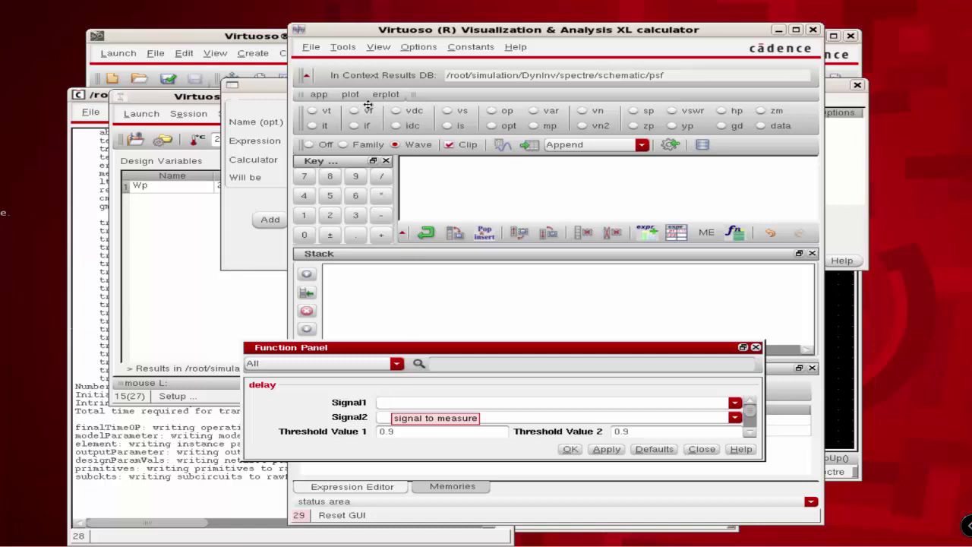
Pick the transient voltage of net Vi1 from the schematic and assign it as the delay function's Signal1.
click(314, 111)
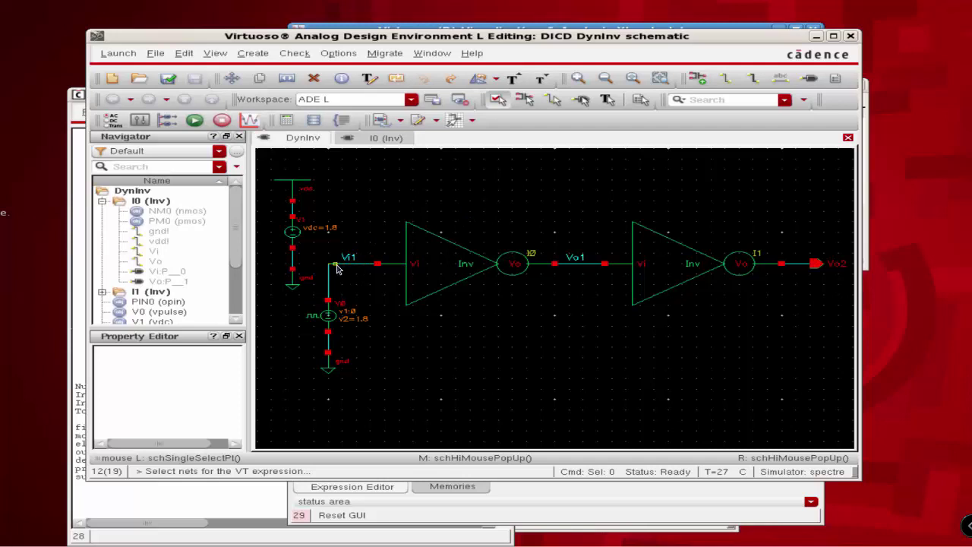
click(337, 267)
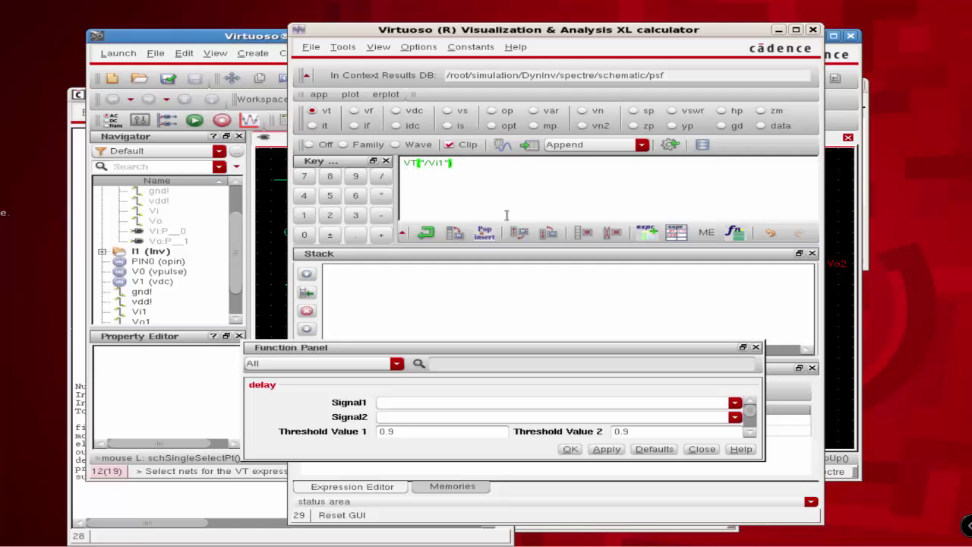
click(734, 403)
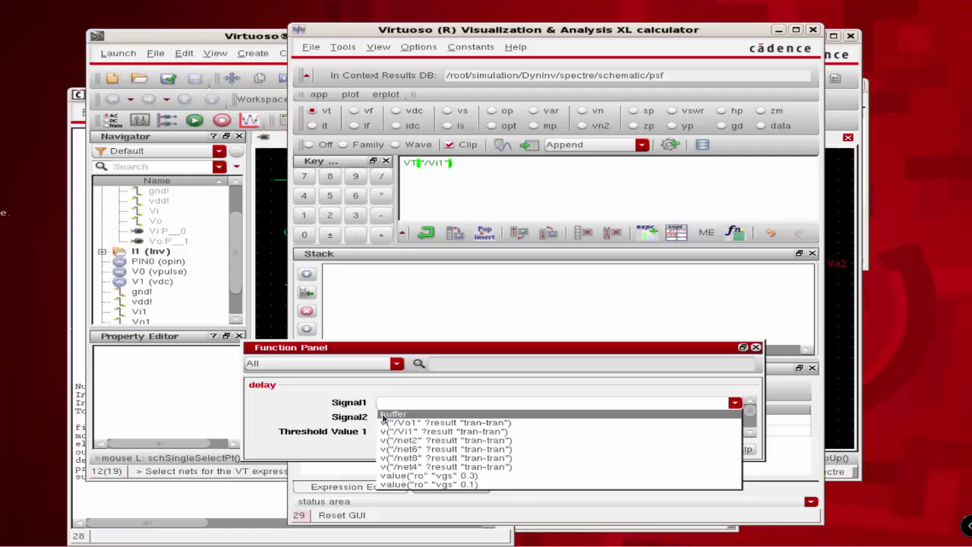
click(383, 414)
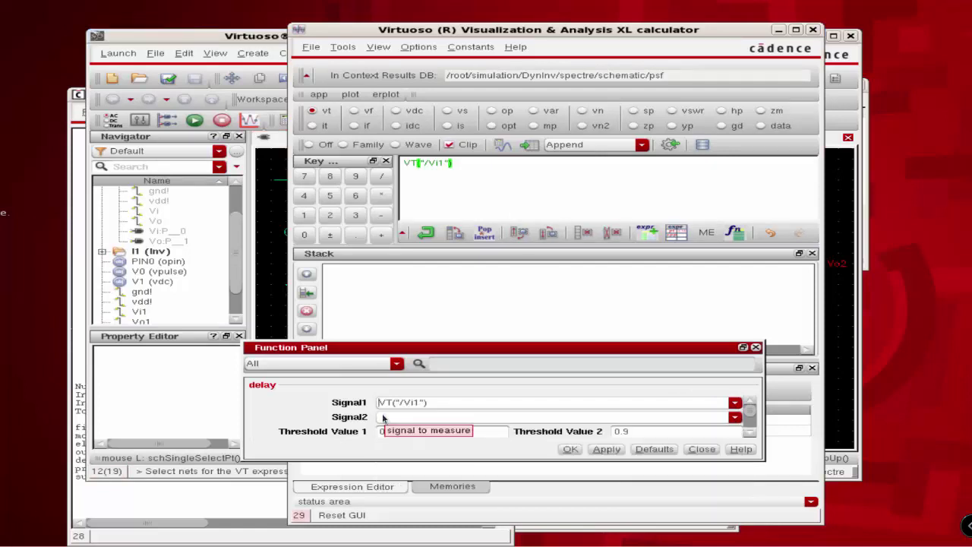
Pick the transient voltage of net Vo1 from the schematic and assign it as the delay function's Signal2.
click(383, 416)
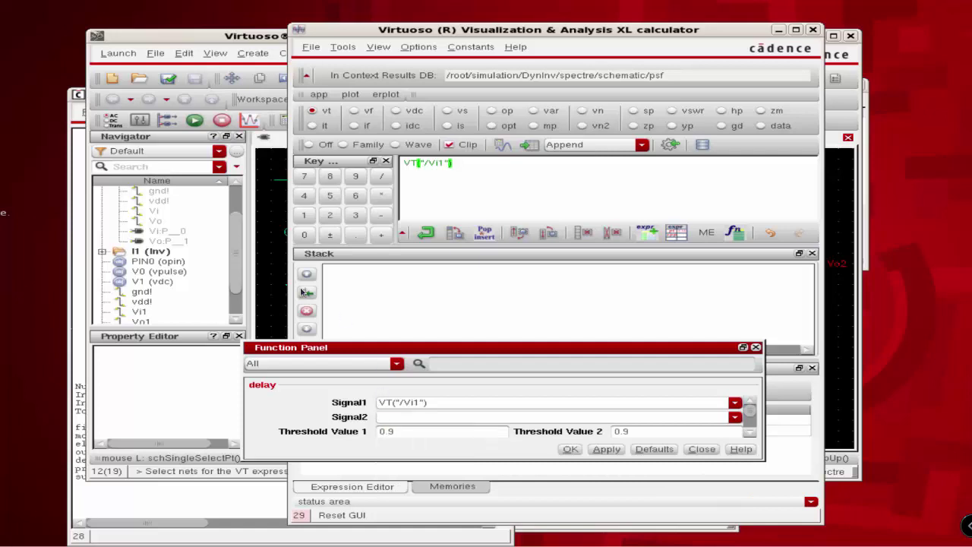
click(270, 285)
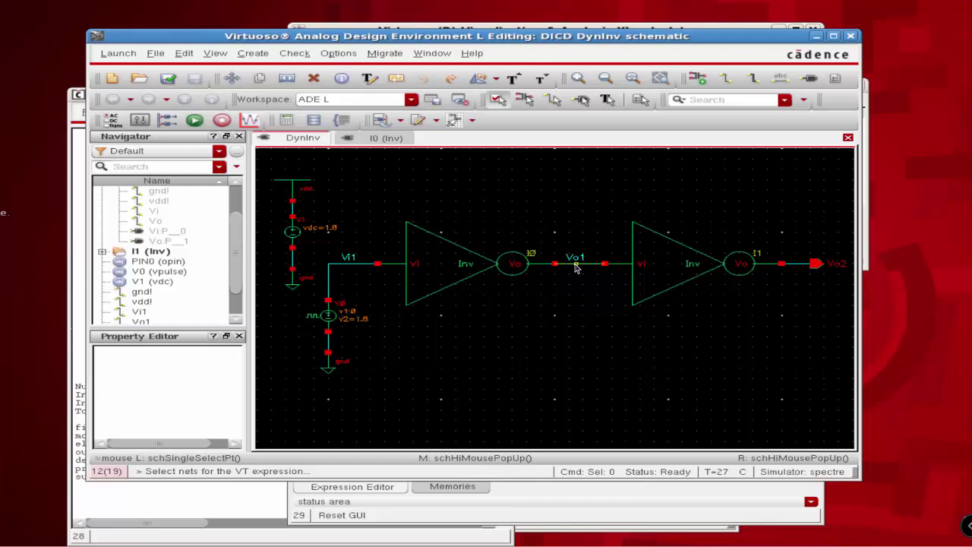
click(575, 265)
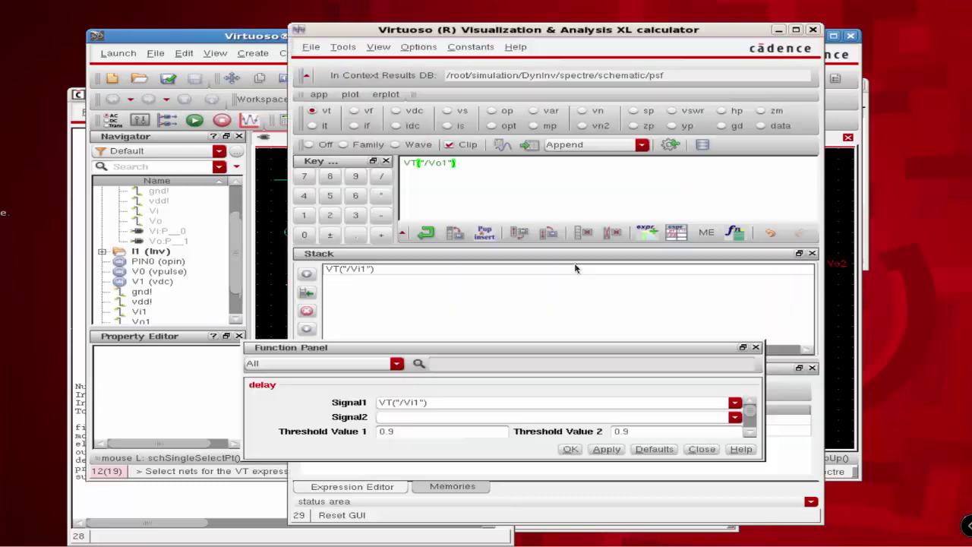
click(735, 418)
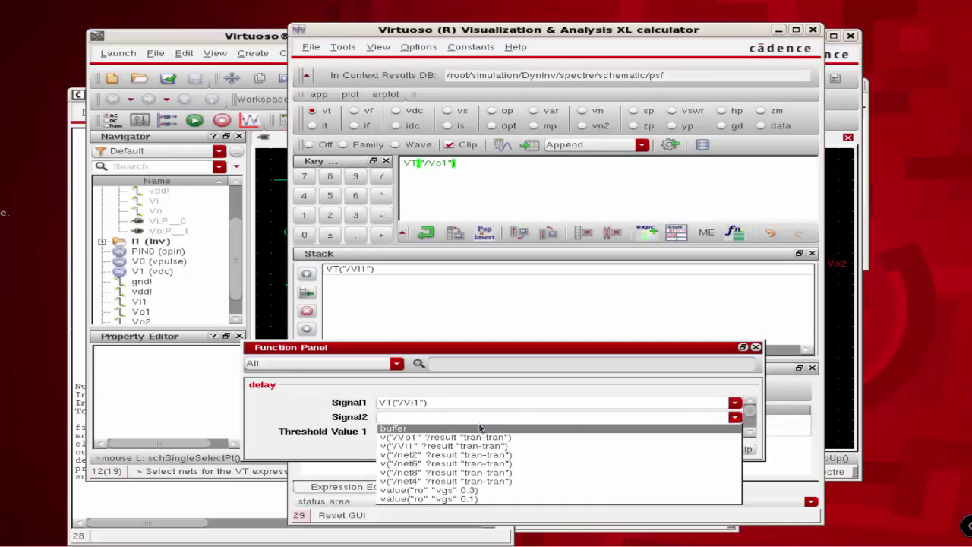
click(429, 429)
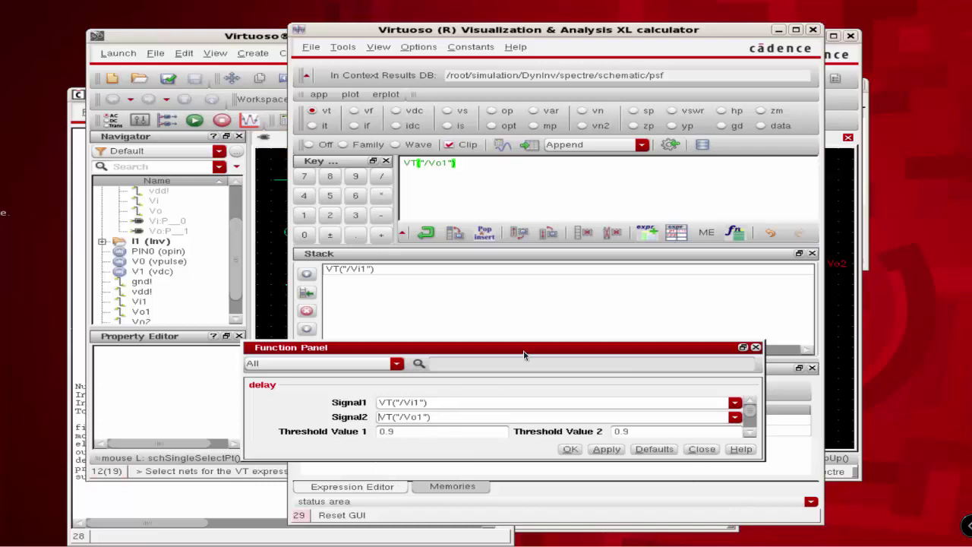
Expand the delay function's settings and apply it with falling Edge Type 1, rising Edge Type 2 and both thresholds at 0.9.
drag(523, 350, 511, 291)
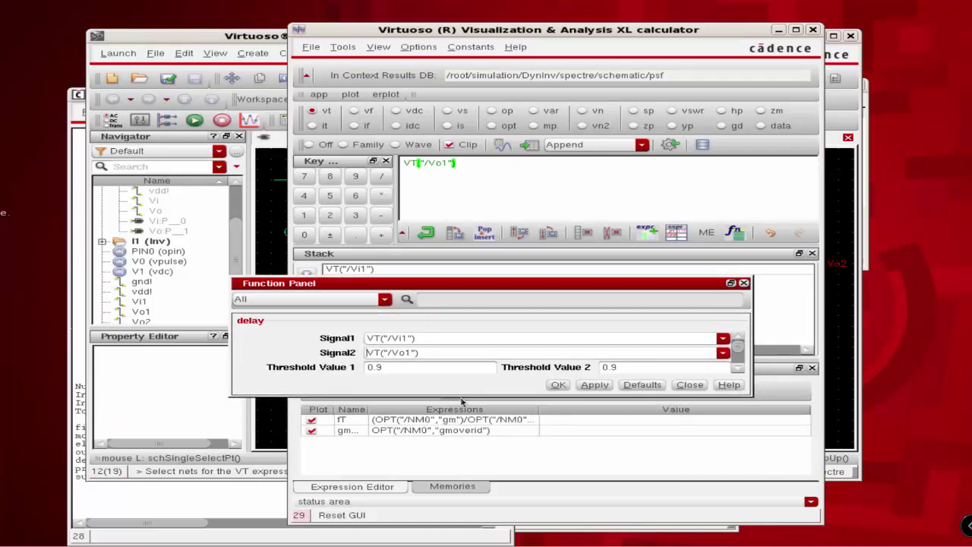
drag(461, 395, 451, 520)
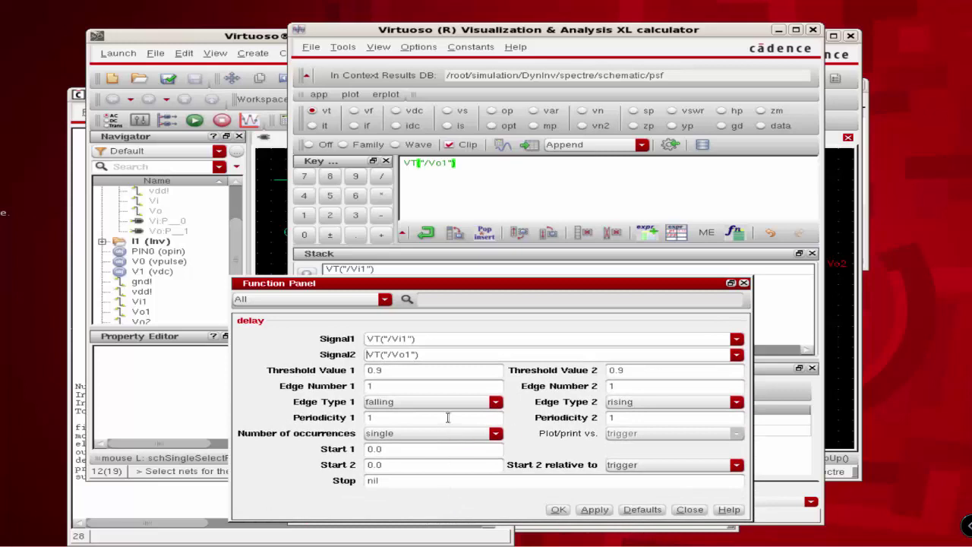
click(594, 509)
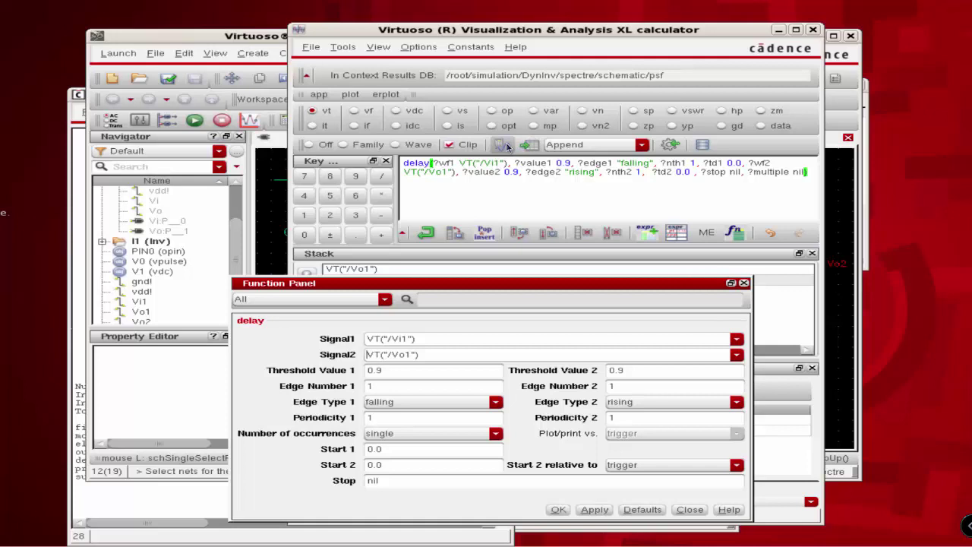
Fetch the calculator's delay expression into the tpdr output and add it to the table of outputs.
key(alt+Tab)
key(alt+Tab)
key(alt+Tab)
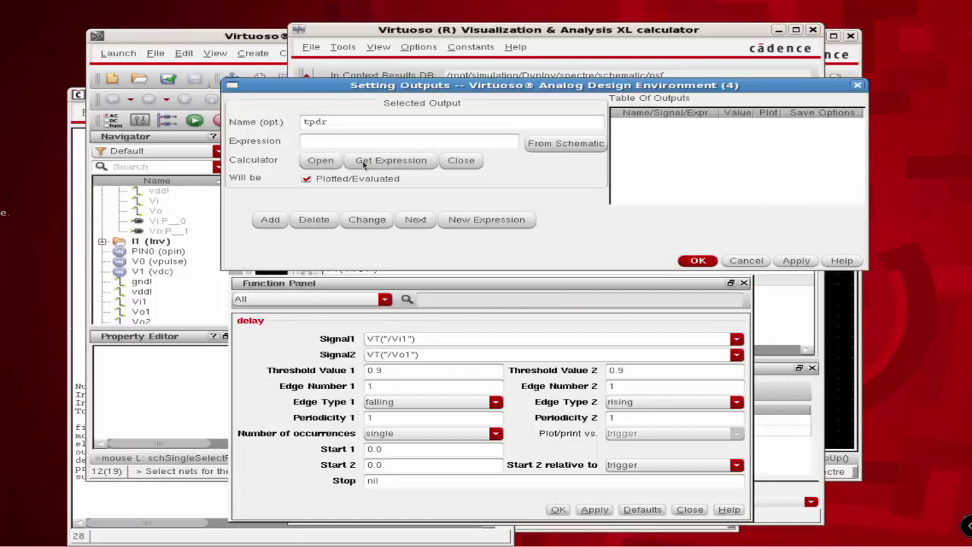
click(363, 160)
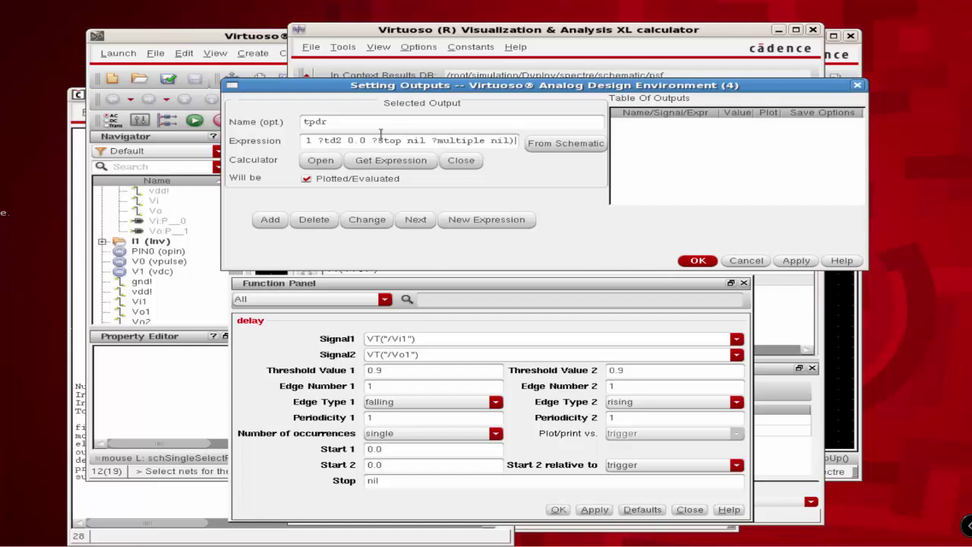
drag(303, 141, 525, 137)
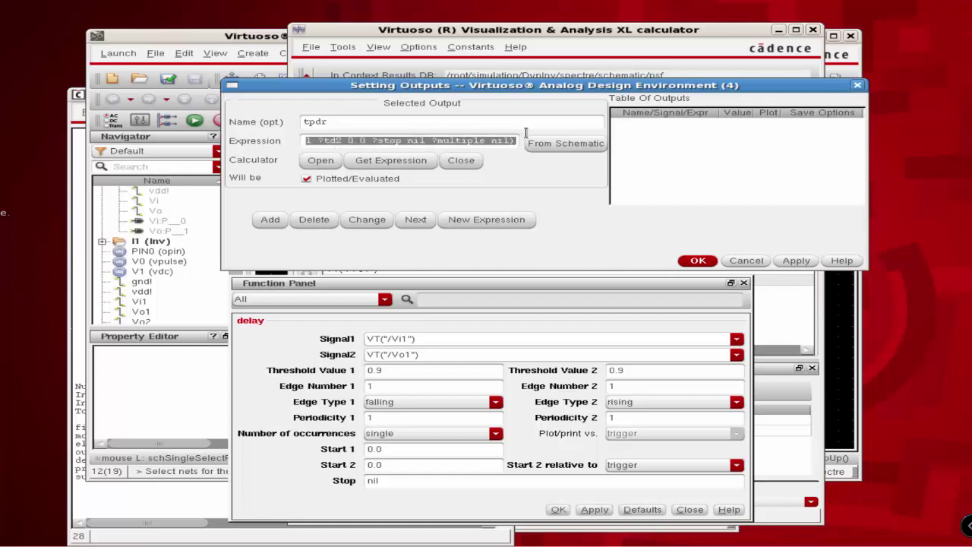
click(269, 221)
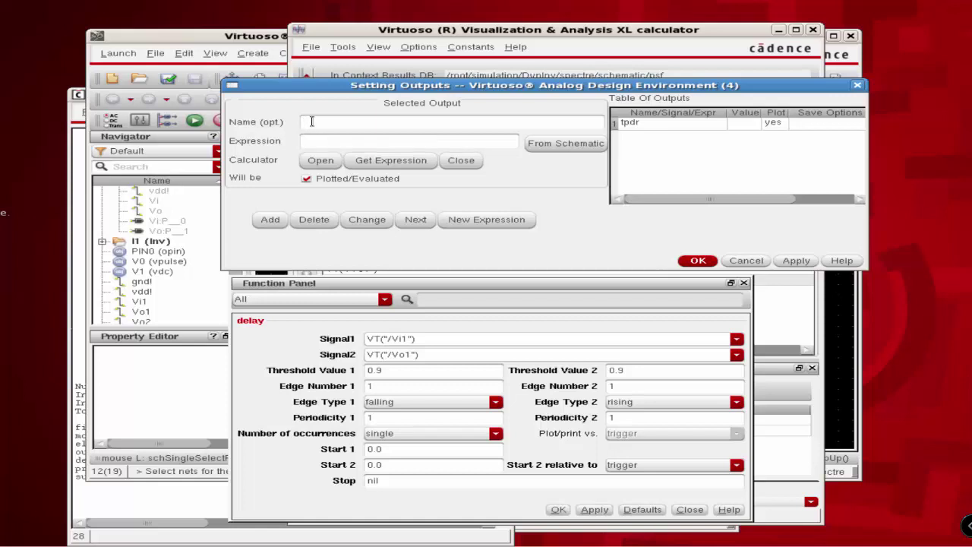
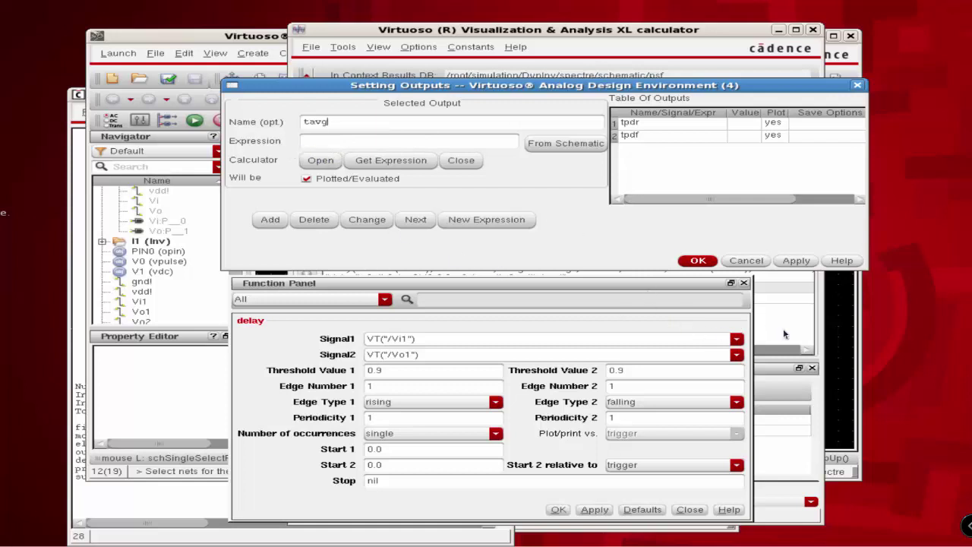
In the calculator, sum the stacked falling-to-rising delay expression and the rising-to-falling delay expression in the buffer.
click(820, 337)
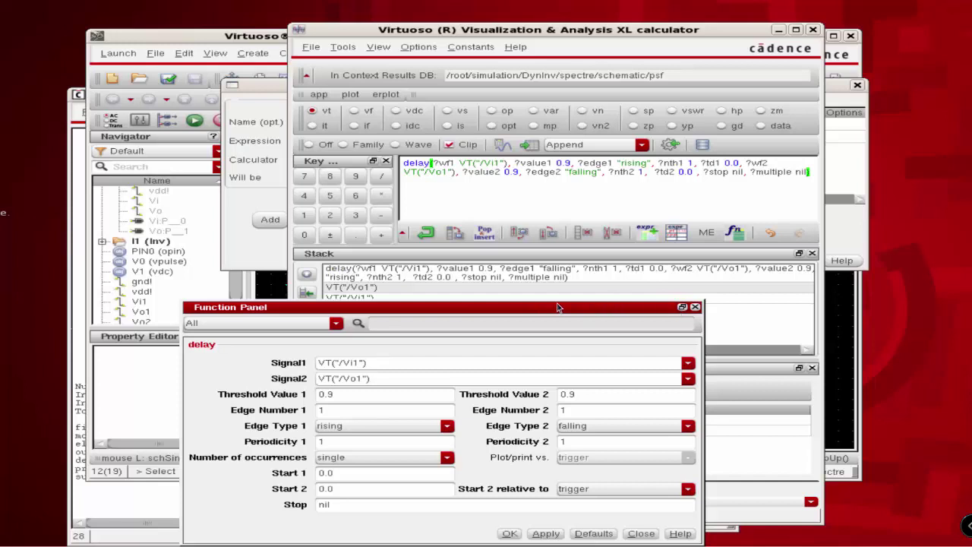
drag(554, 300, 543, 363)
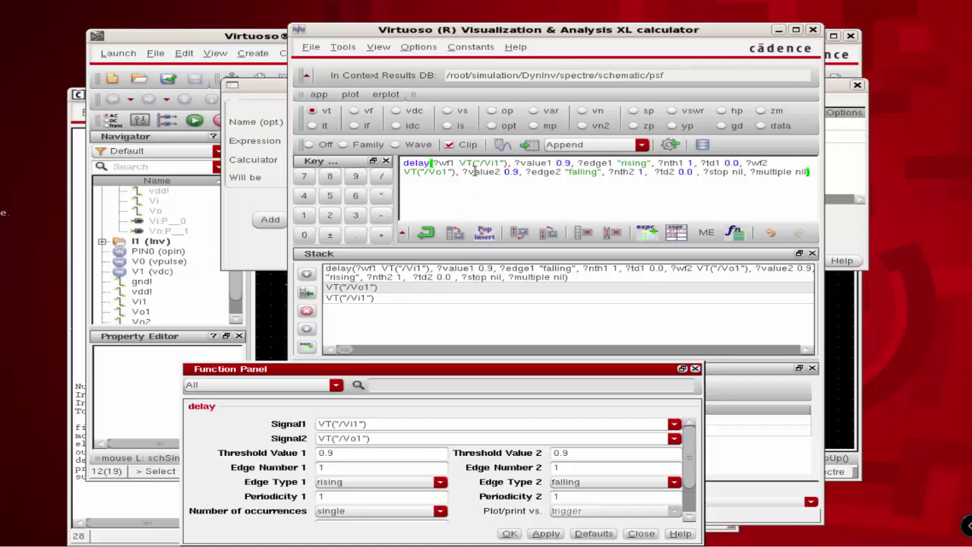
click(383, 237)
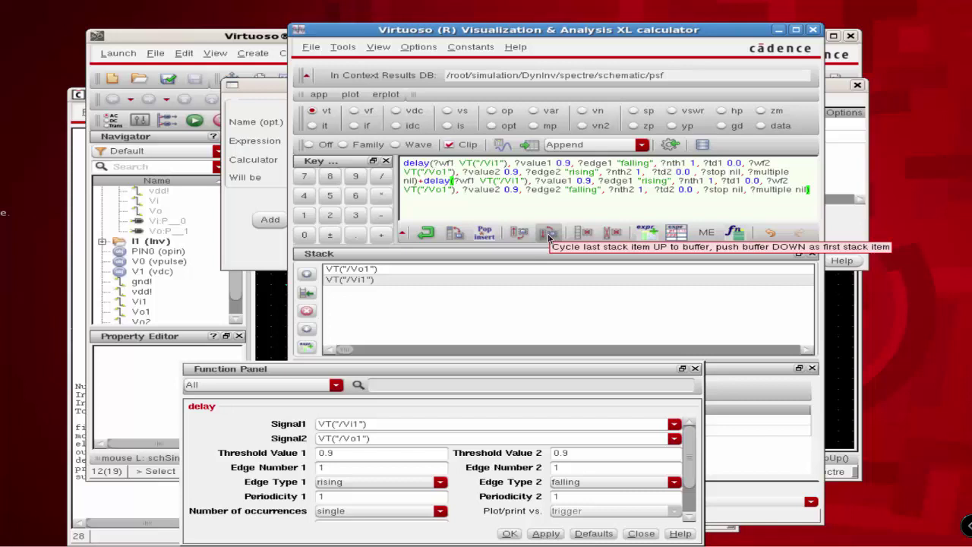
Move the summed delay expression to the top of the stack and divide it by 2.
click(549, 232)
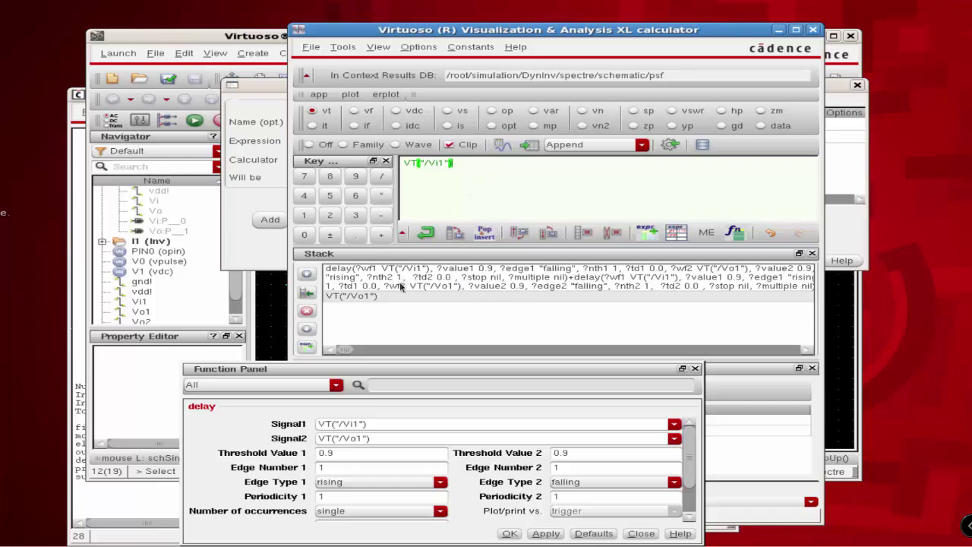
drag(463, 164, 390, 163)
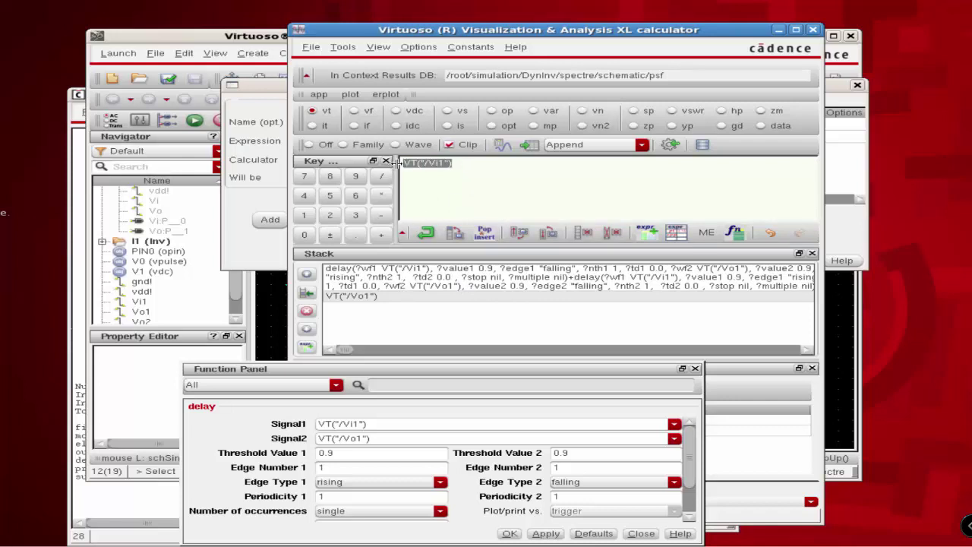
text(2)
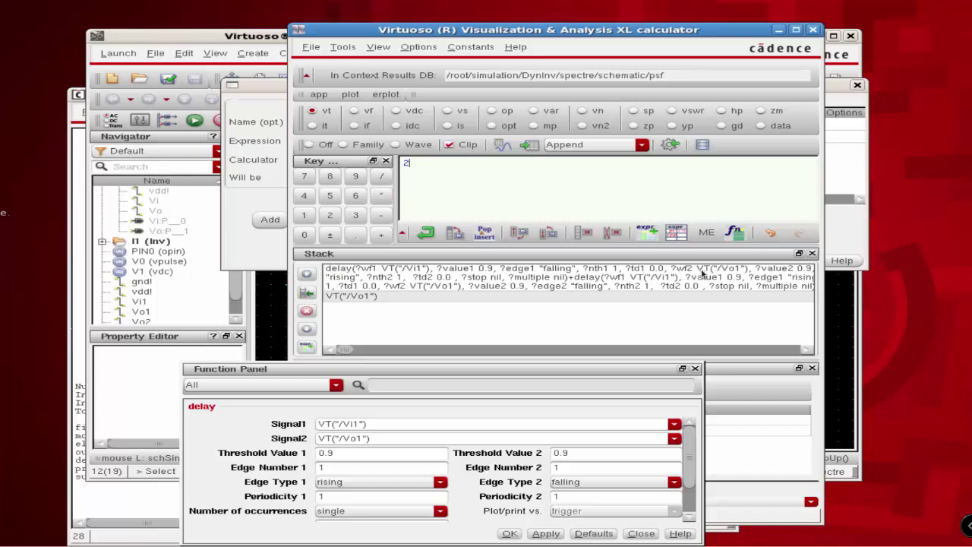
click(381, 176)
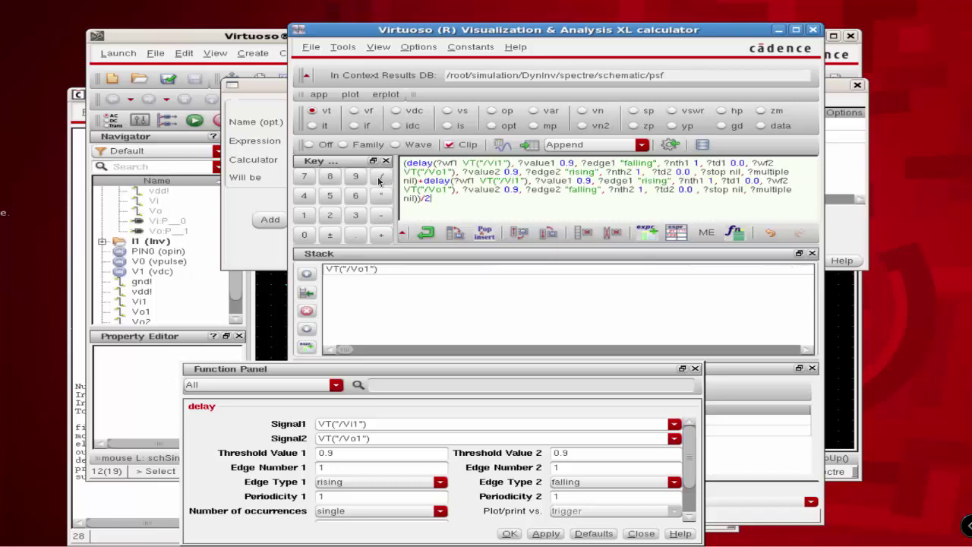
Paste the averaged delay expression into the tavg output, add it to the table and accept the outputs setup.
click(273, 92)
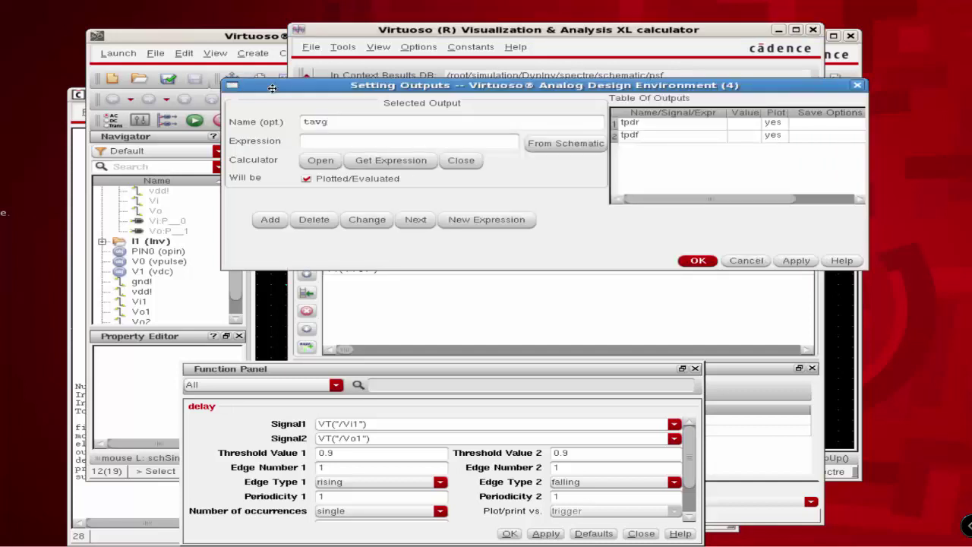
middle_click(323, 142)
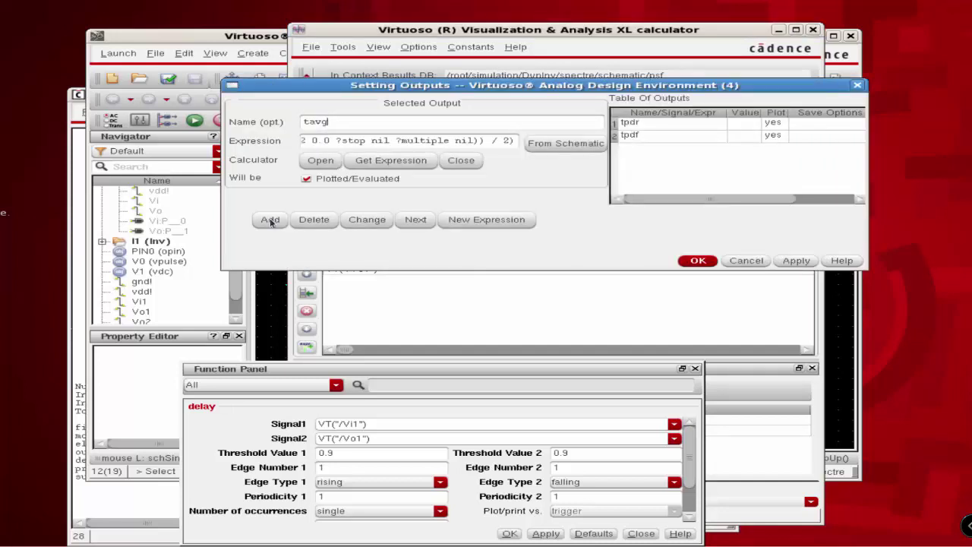
click(270, 220)
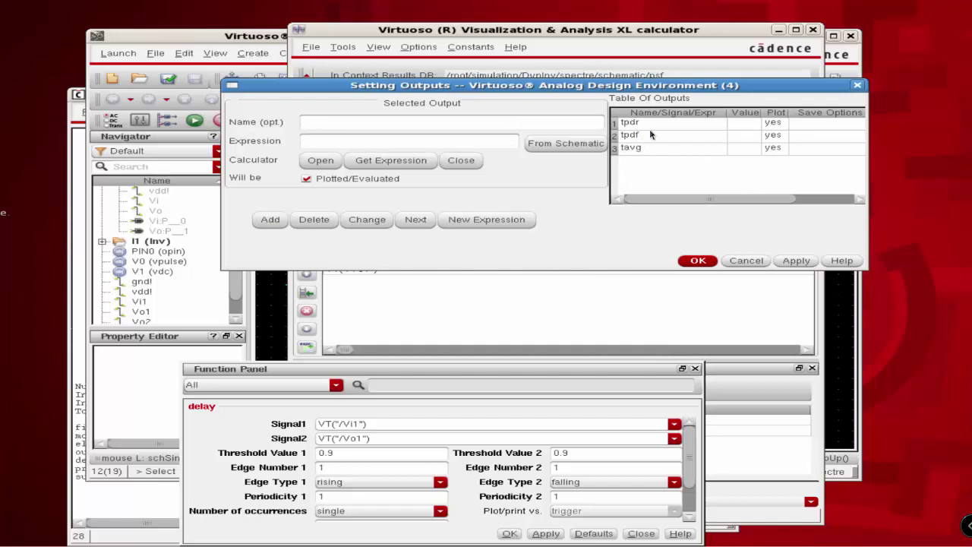
click(696, 262)
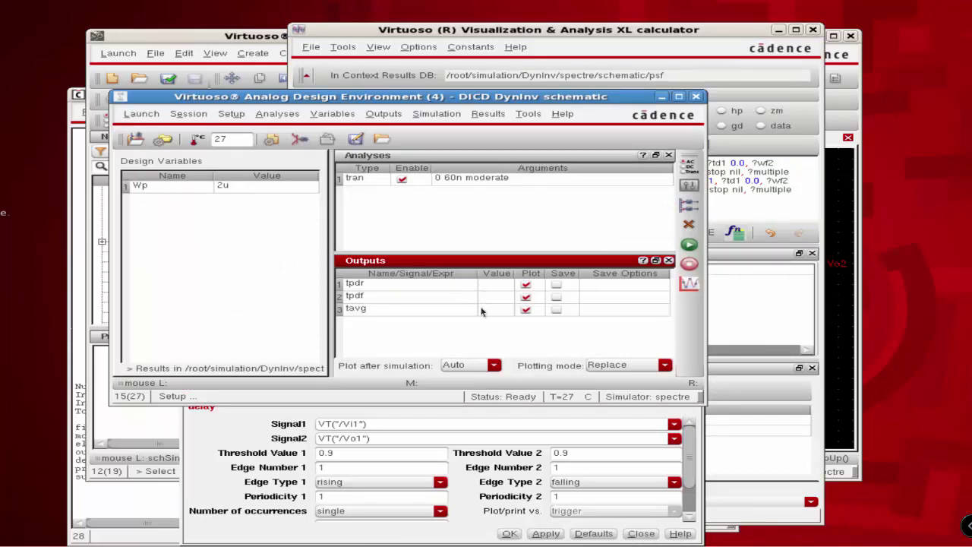
click(384, 114)
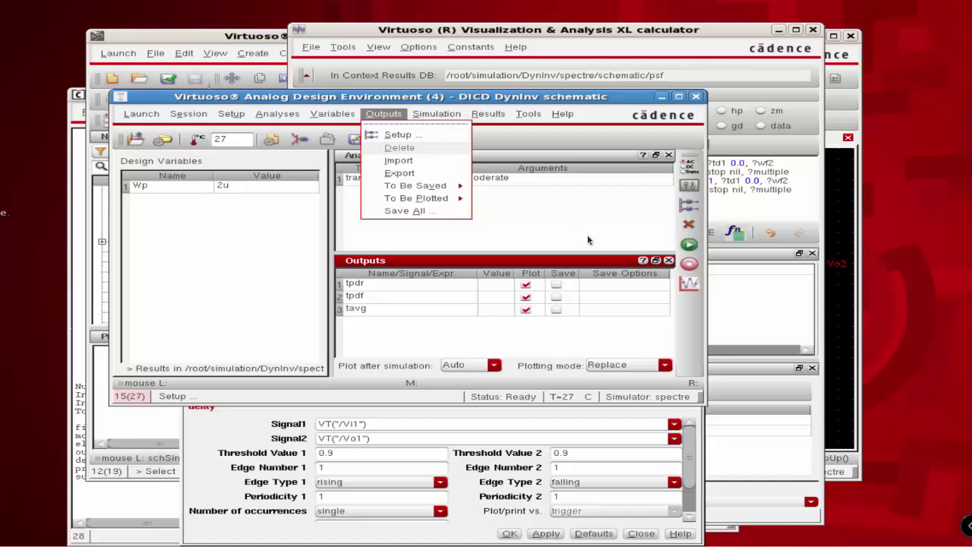
click(659, 234)
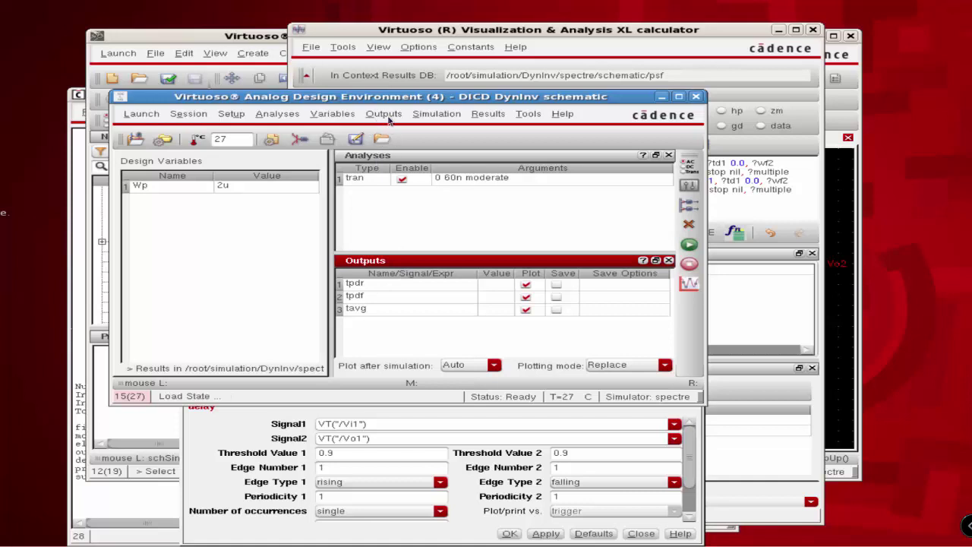
Open a parametric analysis for the DynInv schematic and choose Wp as the sweep variable.
click(525, 115)
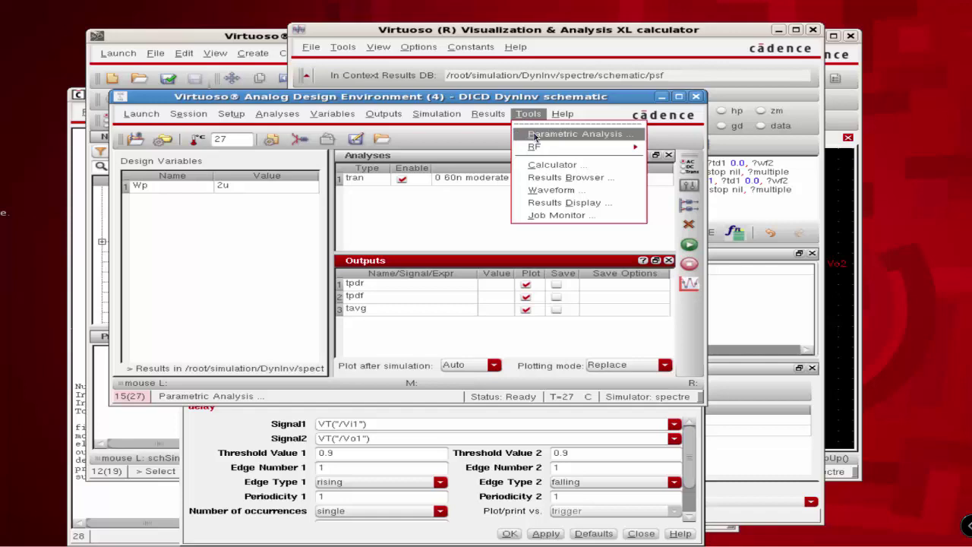
click(534, 136)
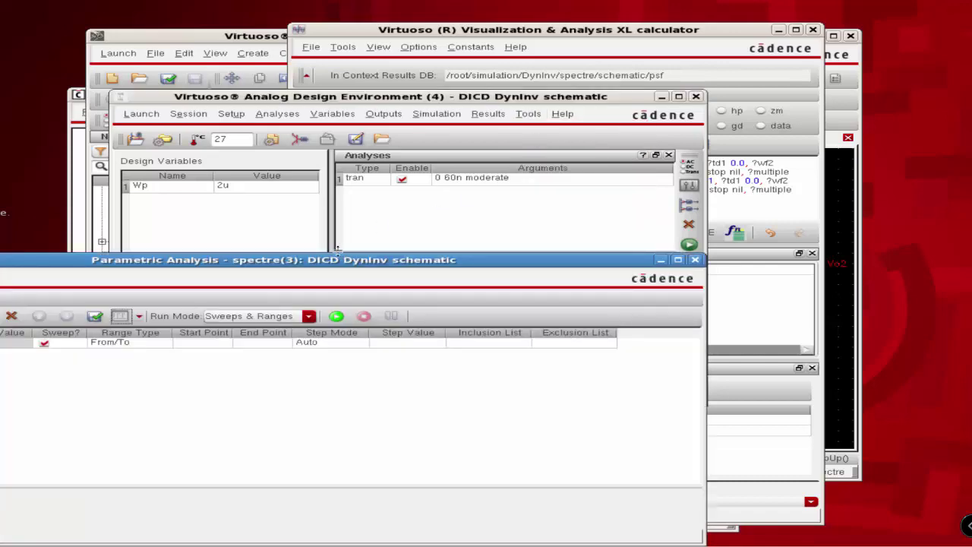
drag(334, 262, 508, 138)
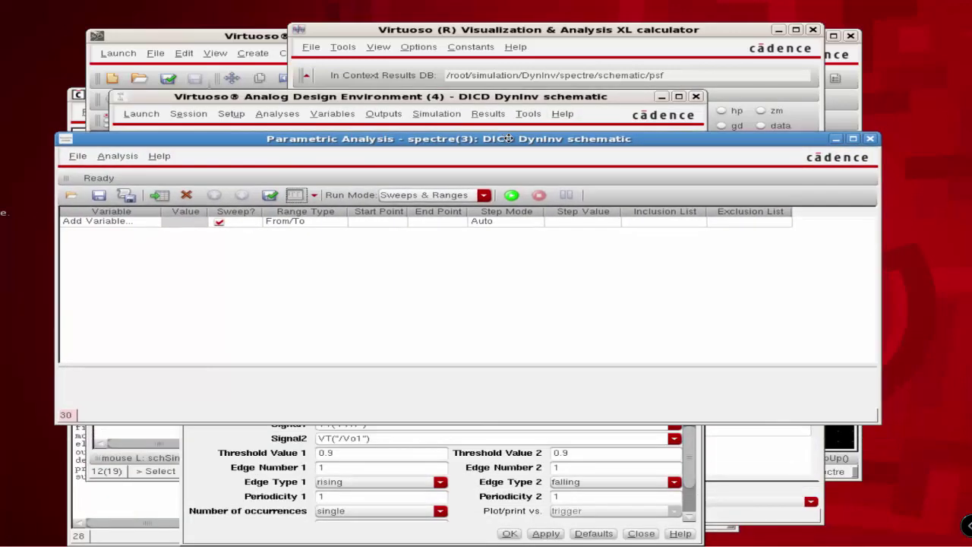
click(154, 221)
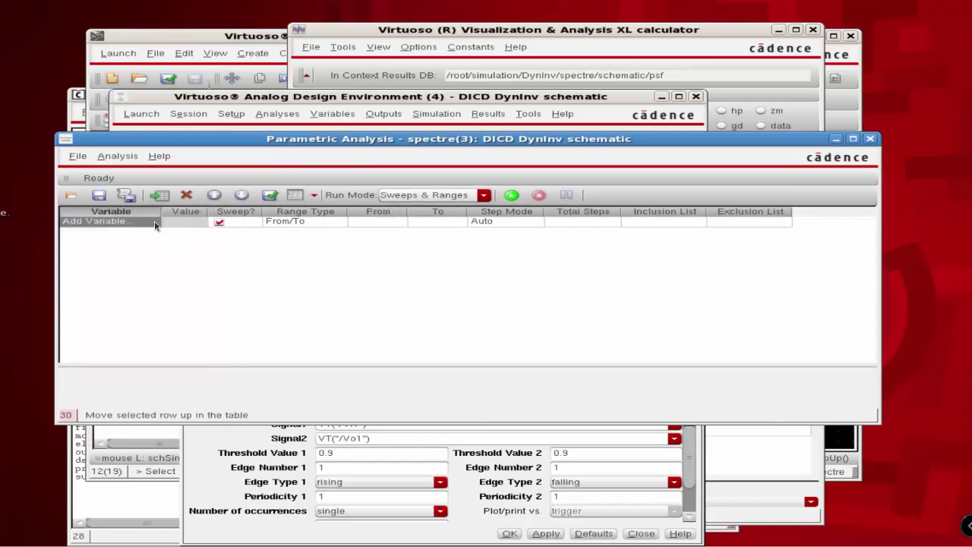
click(154, 221)
click(154, 221)
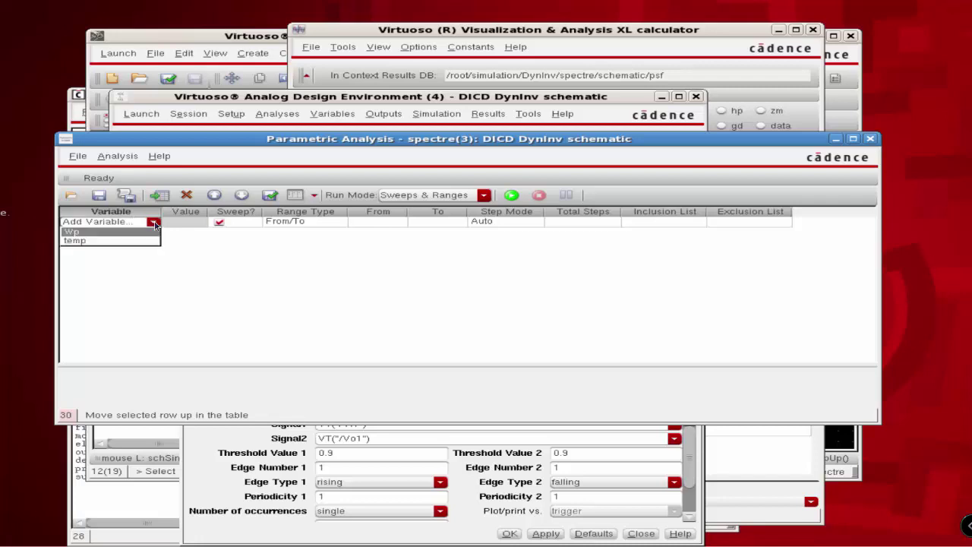
click(73, 233)
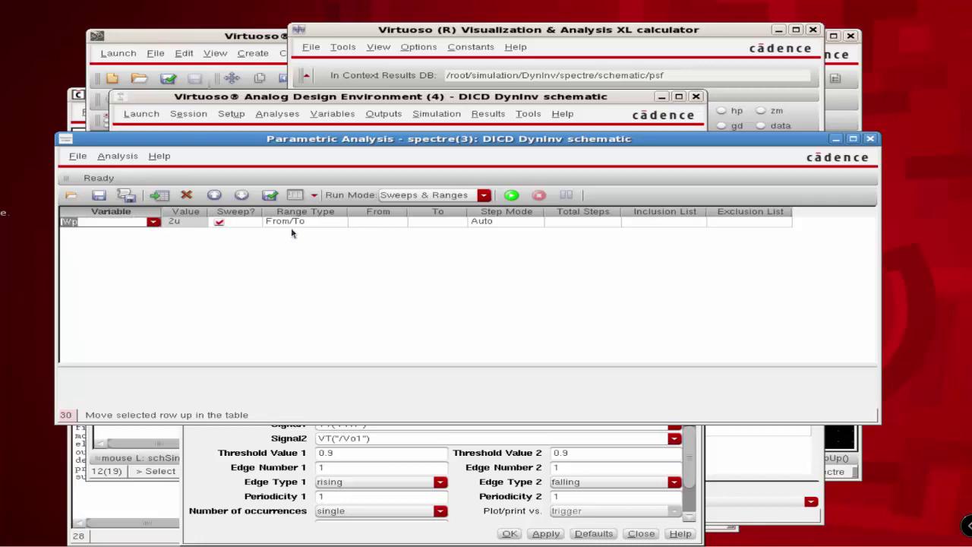
Set the Wp sweep from 2u to 10u with 12 total steps and run the parametric analysis.
click(365, 225)
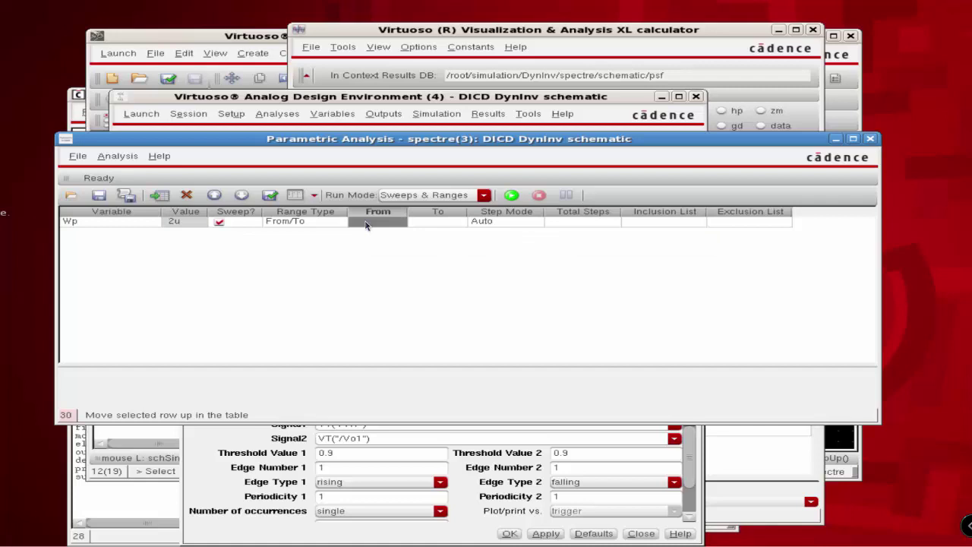
text(2u)
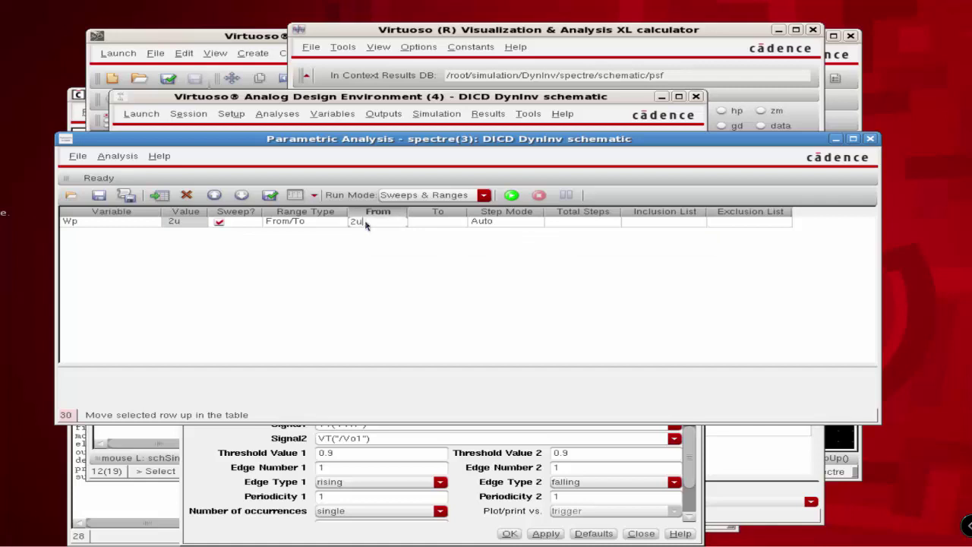
click(433, 224)
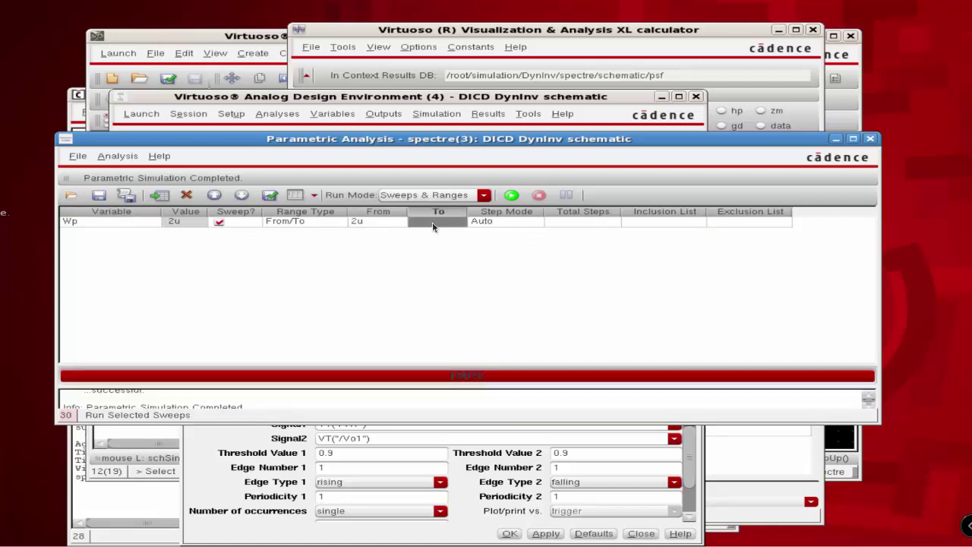
click(432, 221)
click(579, 223)
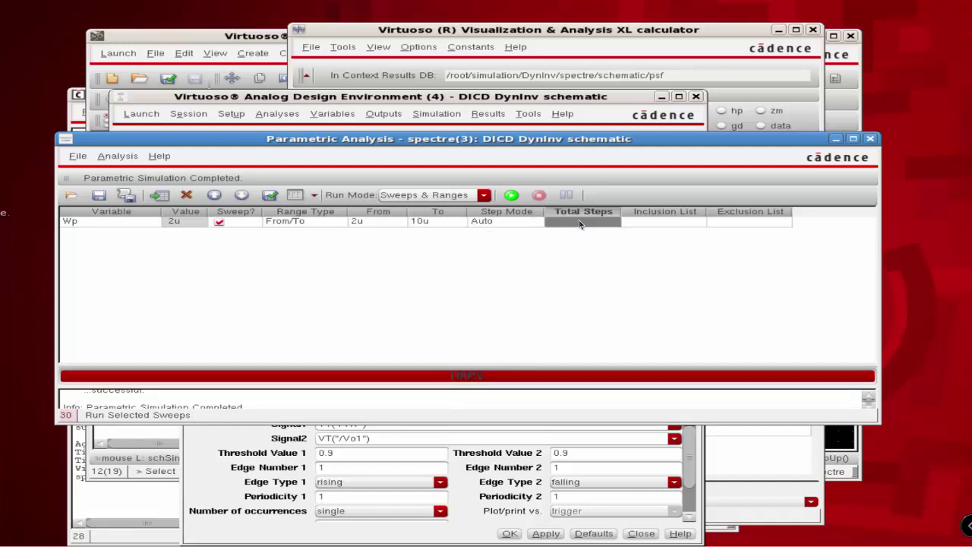
click(580, 223)
text(12)
click(512, 196)
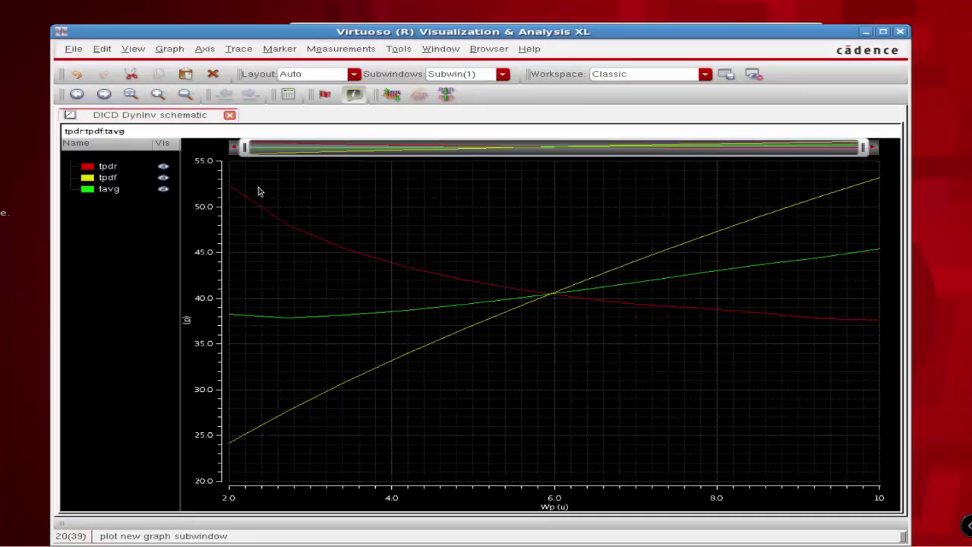
Examine the tpdr, tpdf and tavg curves against Wp, including their crossing point and the minimum of tavg.
mouse_move(233, 187)
mouse_move(524, 299)
mouse_move(264, 324)
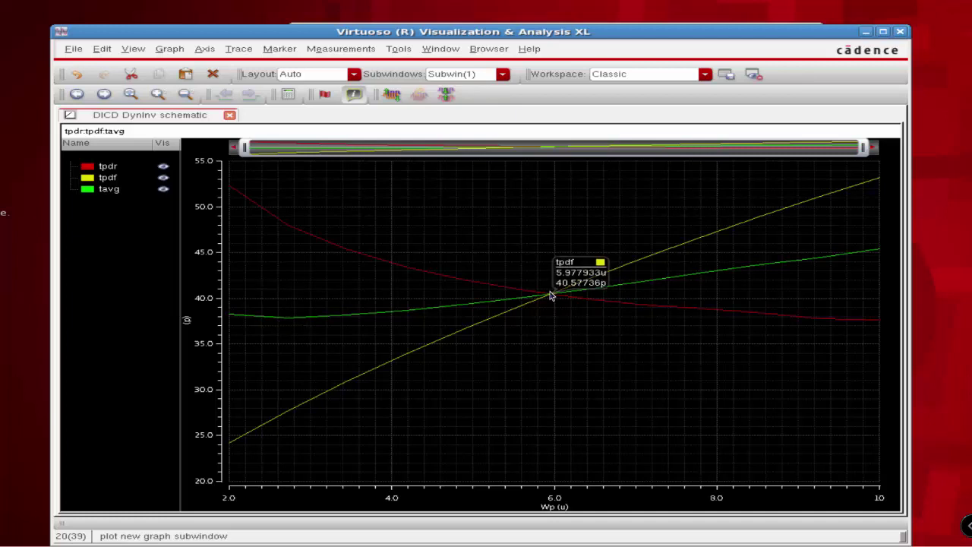
mouse_move(290, 227)
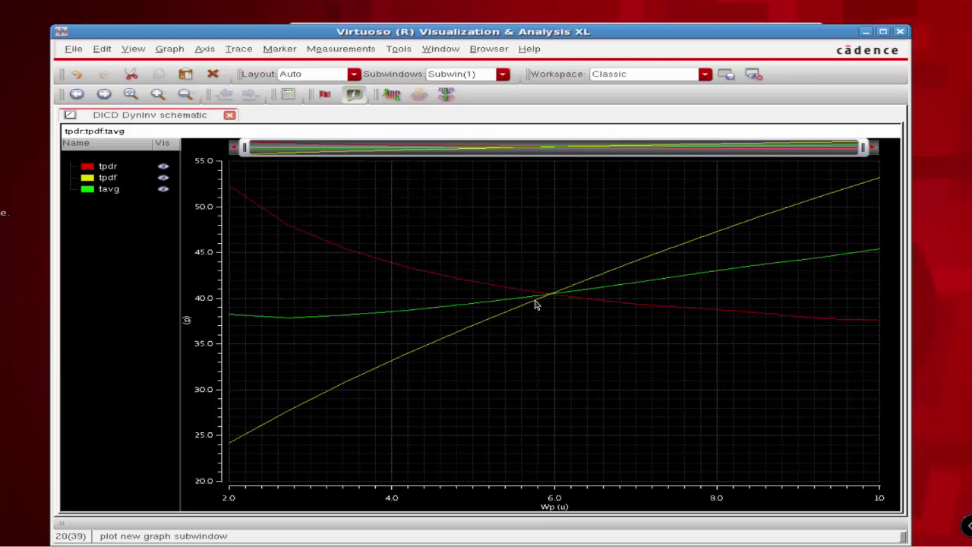
mouse_move(539, 302)
mouse_move(507, 290)
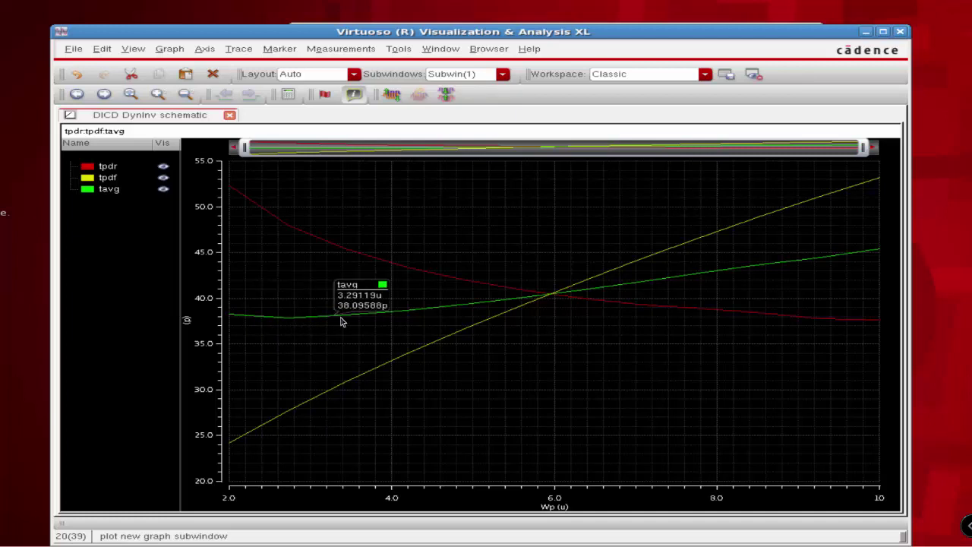
Open the calculator from the delay plot, enable Wave selection and load the tpdr curve into the buffer.
mouse_move(367, 257)
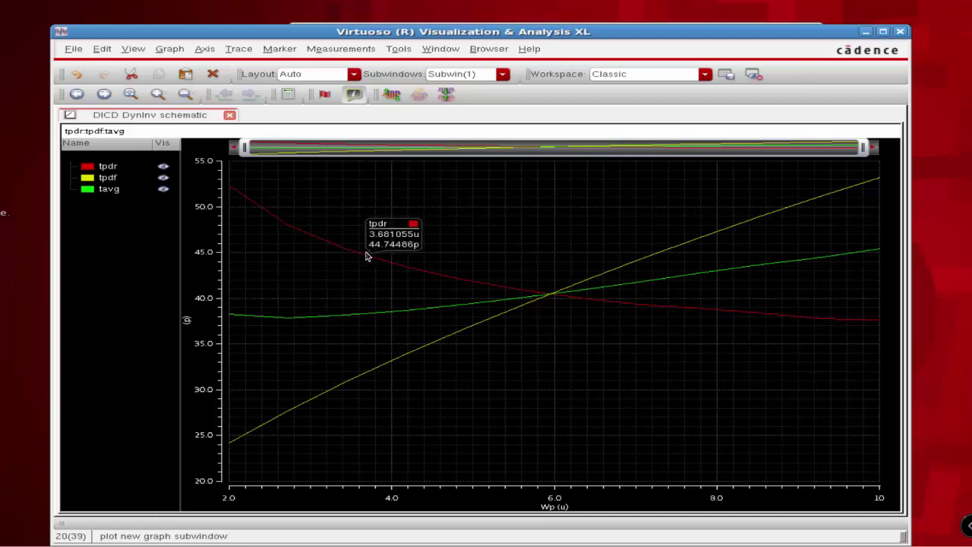
mouse_move(354, 377)
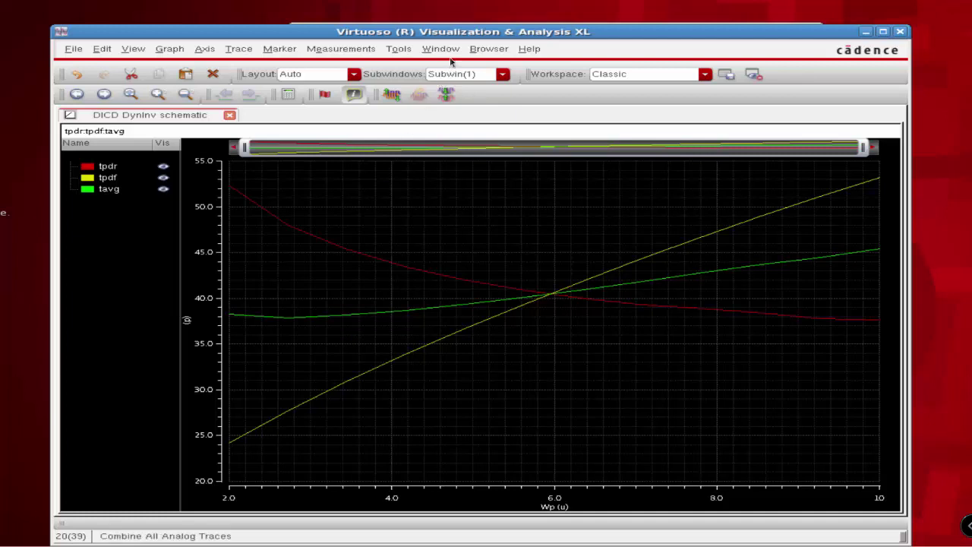
click(403, 52)
click(407, 70)
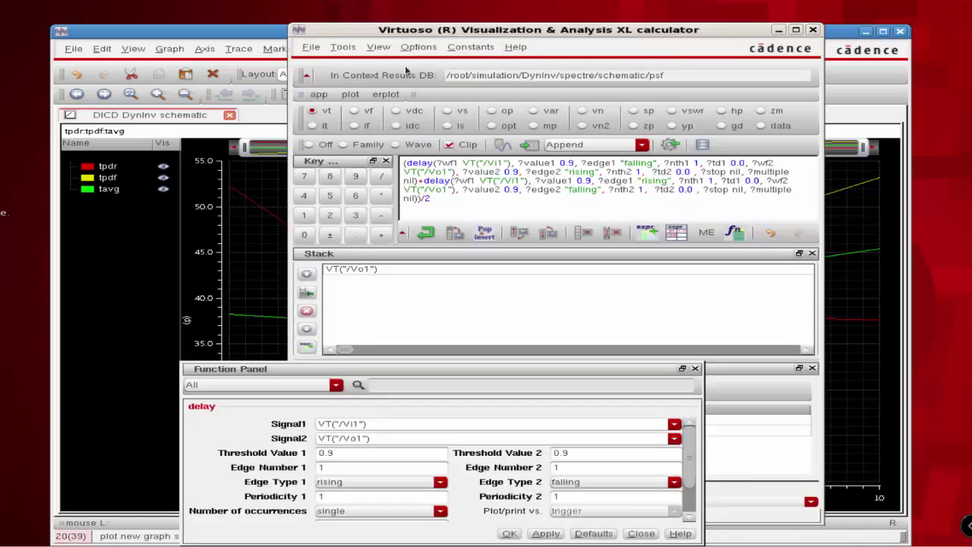
click(396, 144)
click(253, 237)
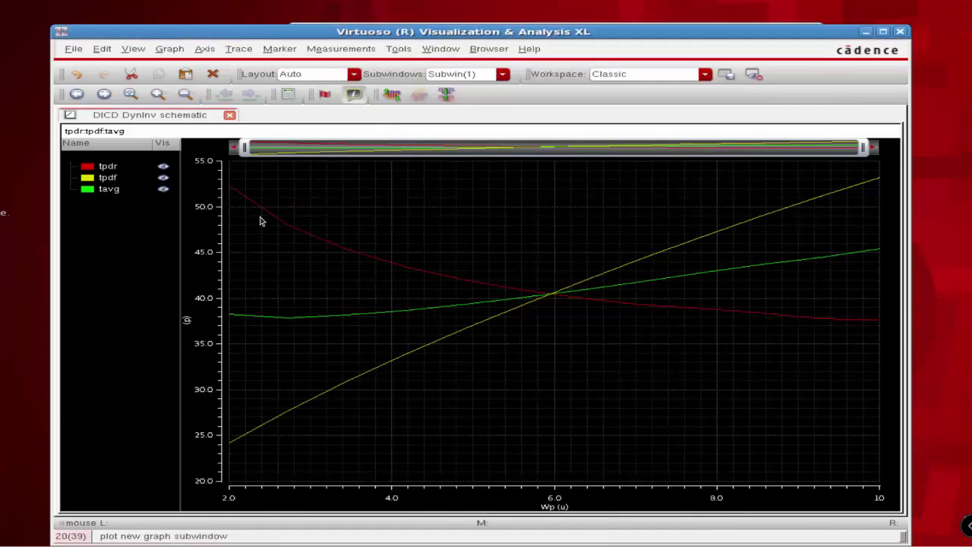
mouse_move(266, 215)
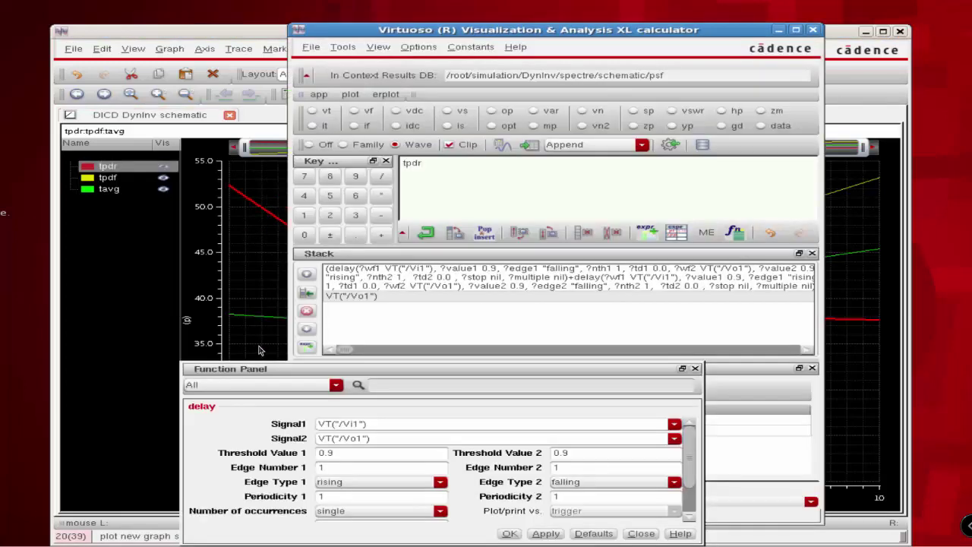
Load the tpdf curve from the graph, form the expression tpdr-tpdf and plot the difference.
click(262, 351)
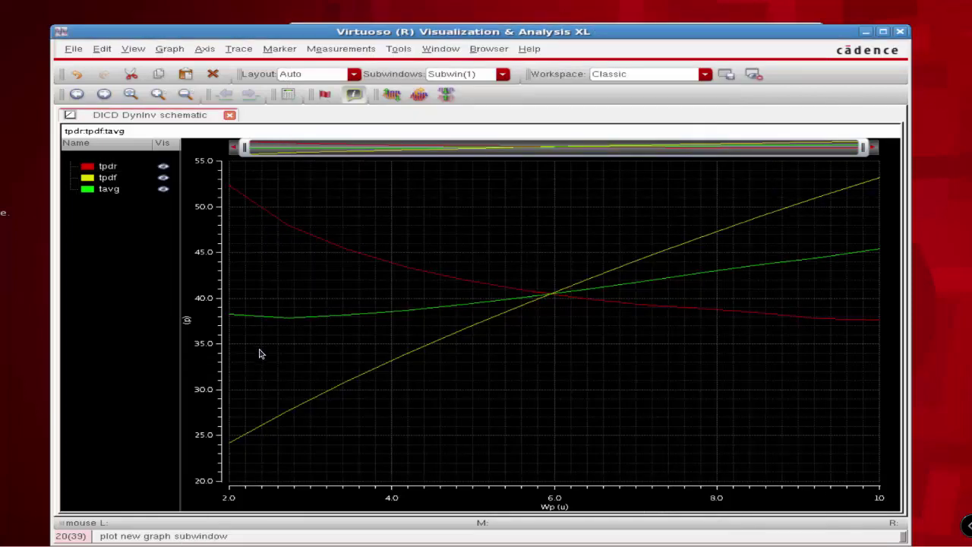
click(290, 412)
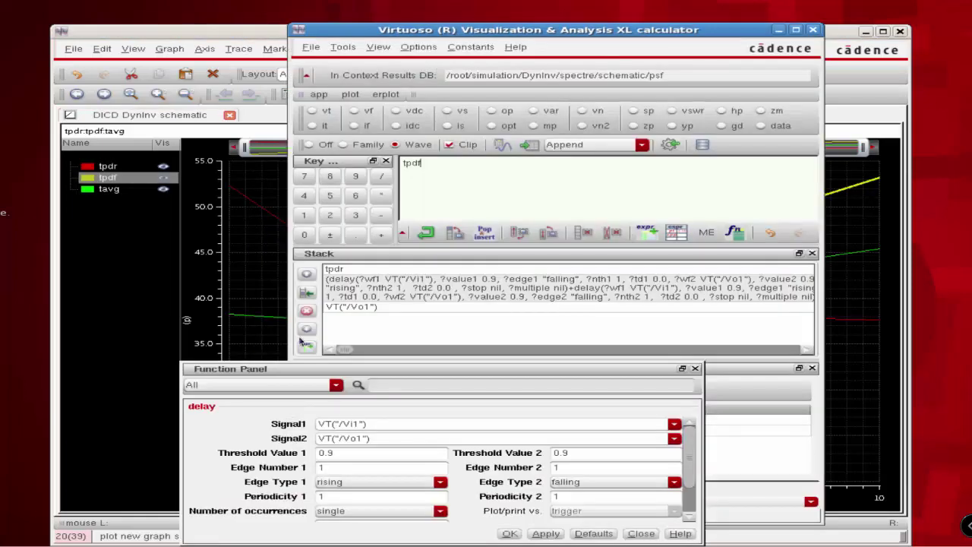
click(378, 217)
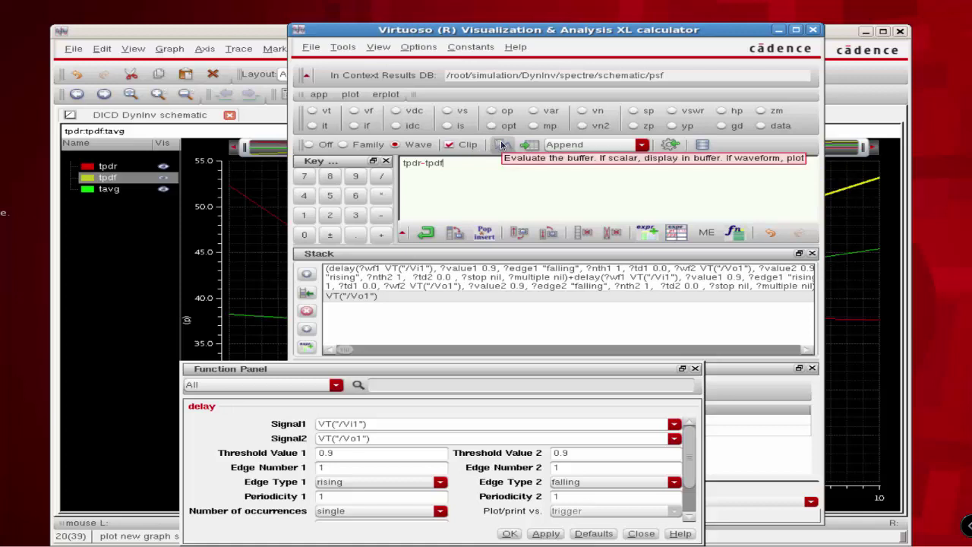
click(501, 144)
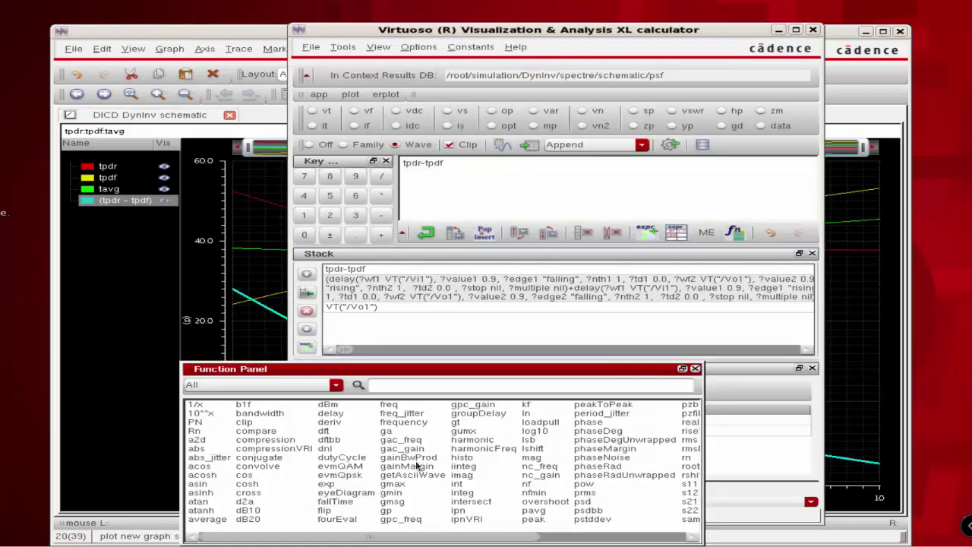
Apply the cross function to tpdr-tpdf with threshold value 0 and edge number 1, and evaluate it.
double_click(252, 492)
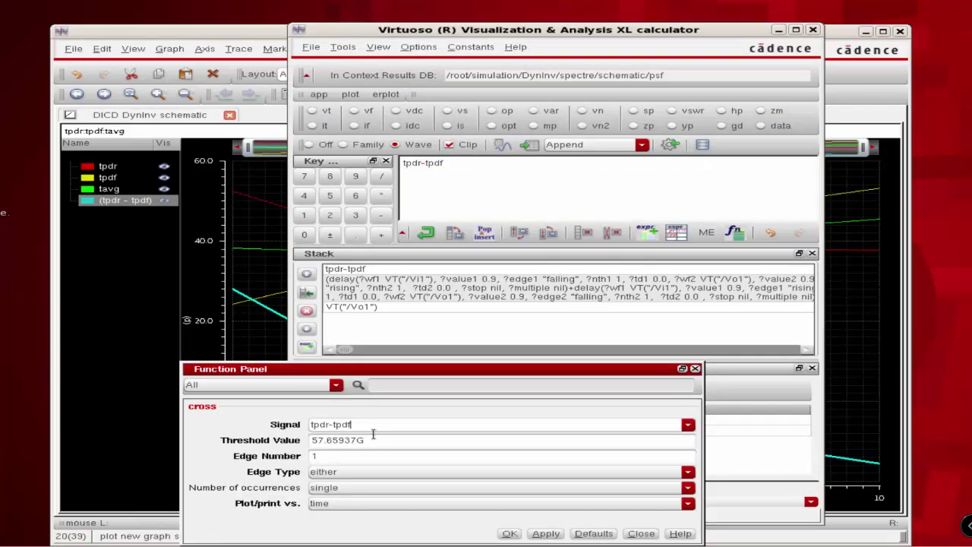
drag(378, 438, 293, 439)
text(0)
click(546, 533)
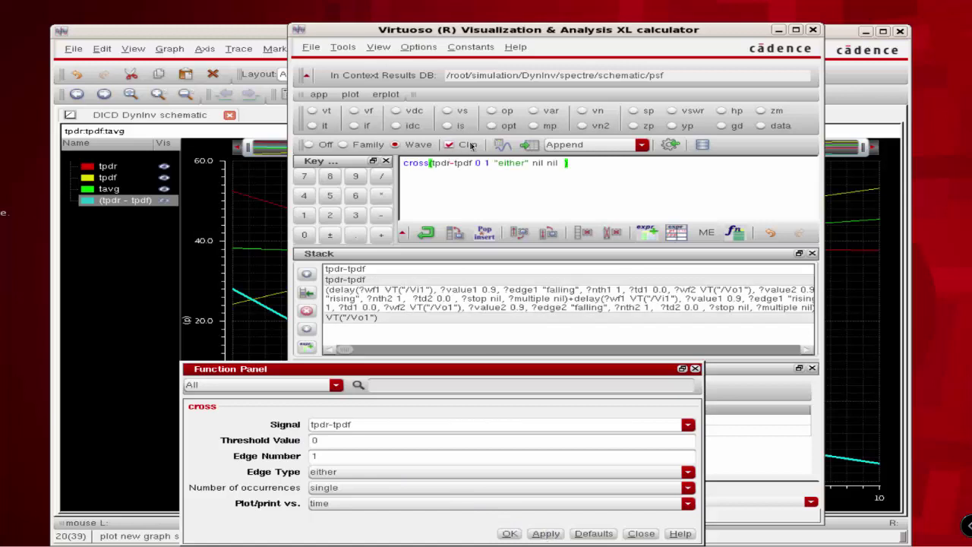
click(501, 145)
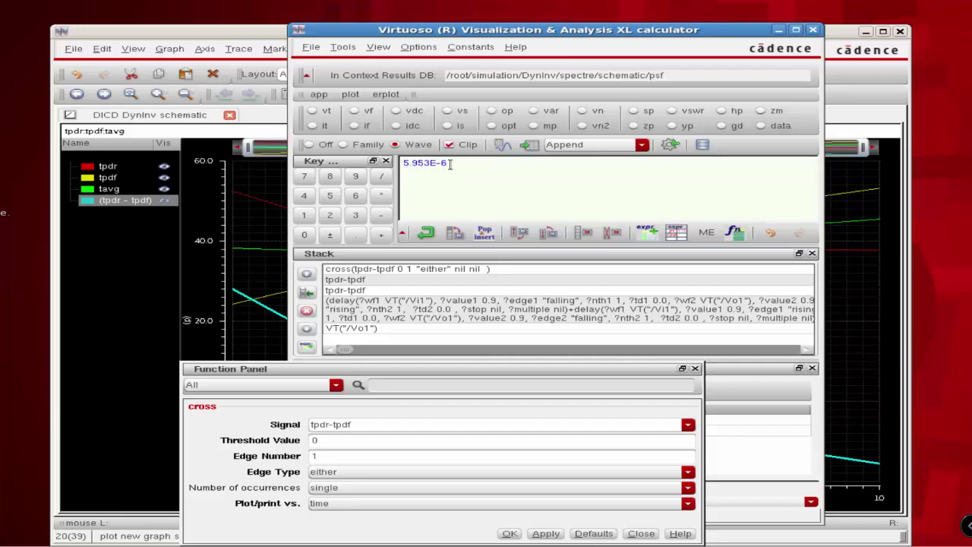
Load the tavg curve from the graph, apply the xmin function with Nth Minimizer 1 and evaluate it.
click(274, 252)
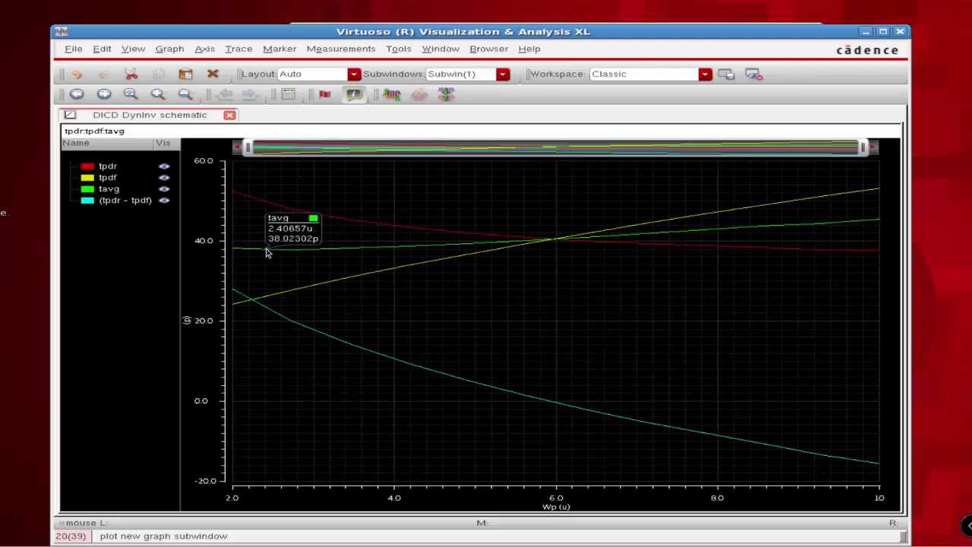
click(279, 252)
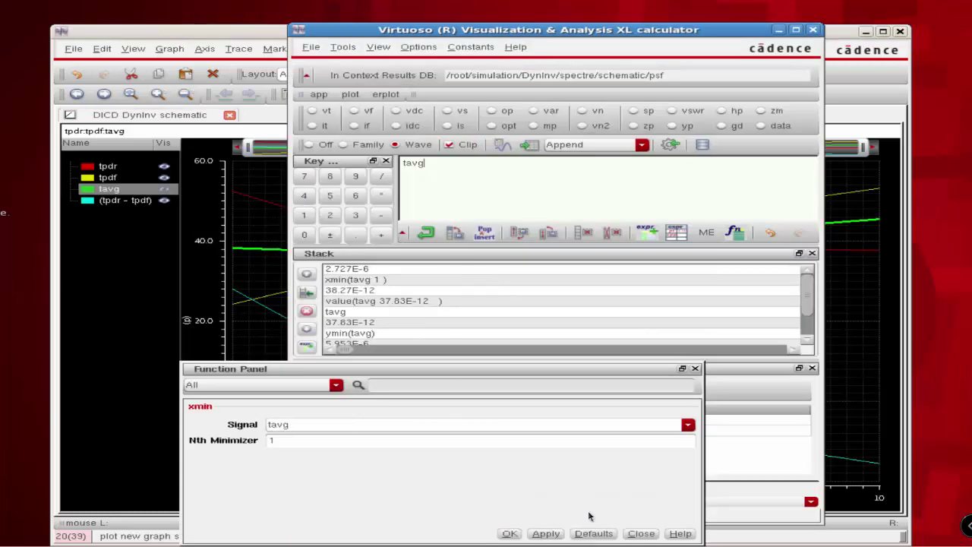
click(641, 531)
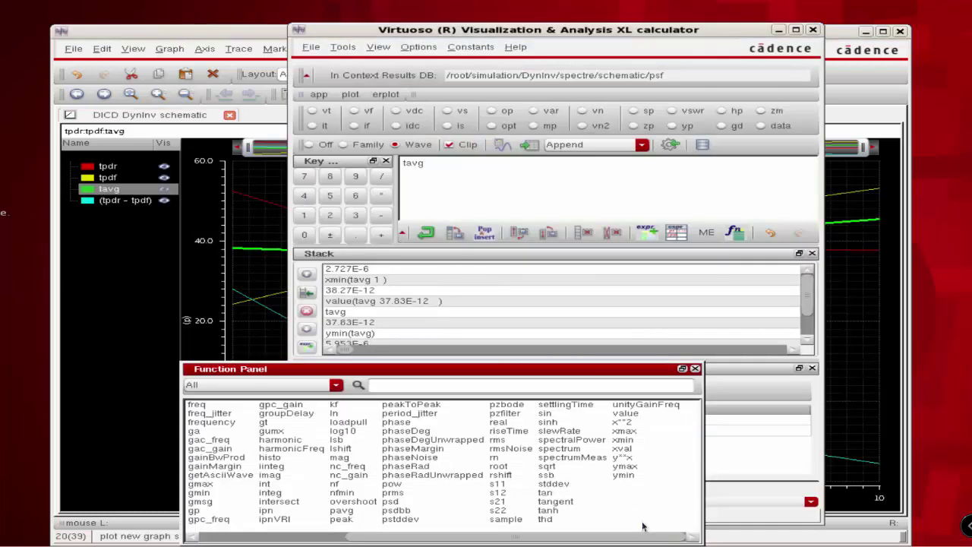
click(622, 441)
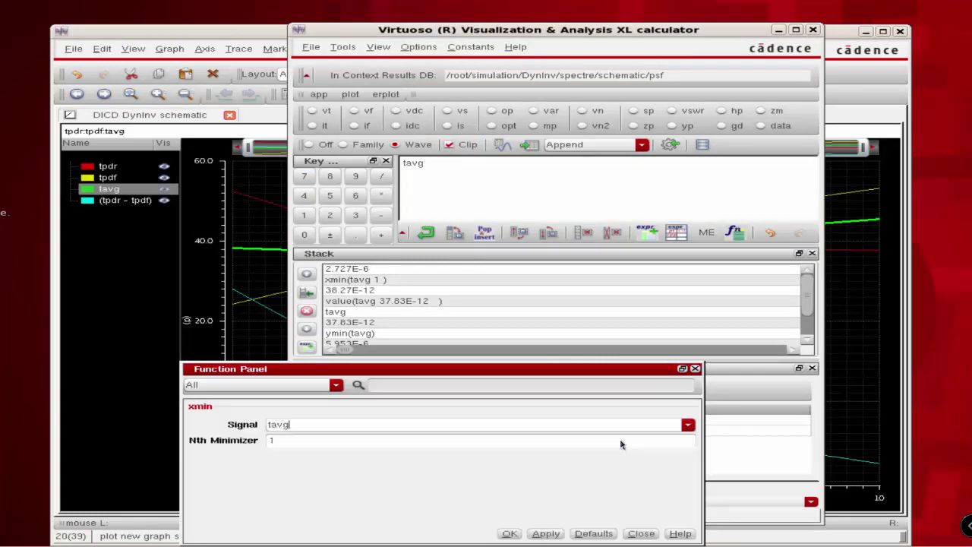
click(546, 534)
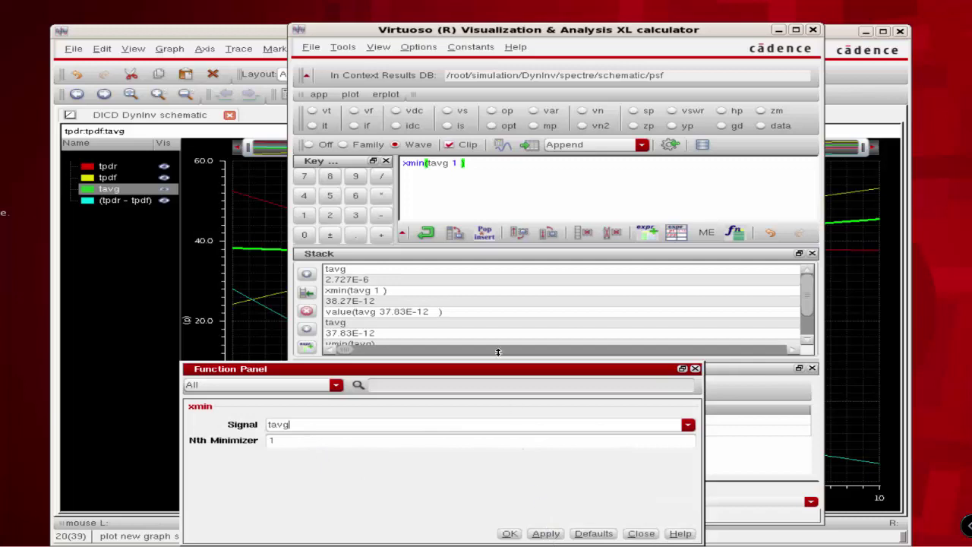
click(499, 146)
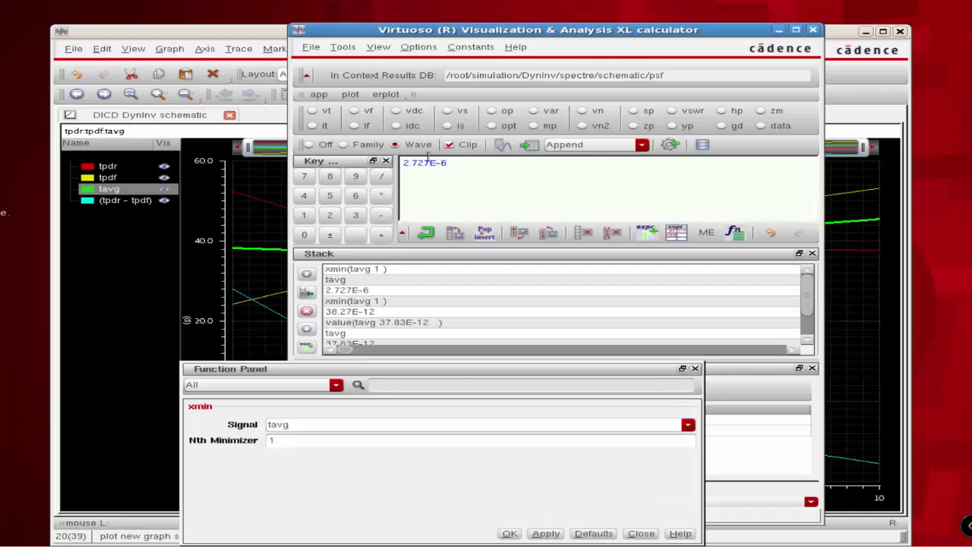